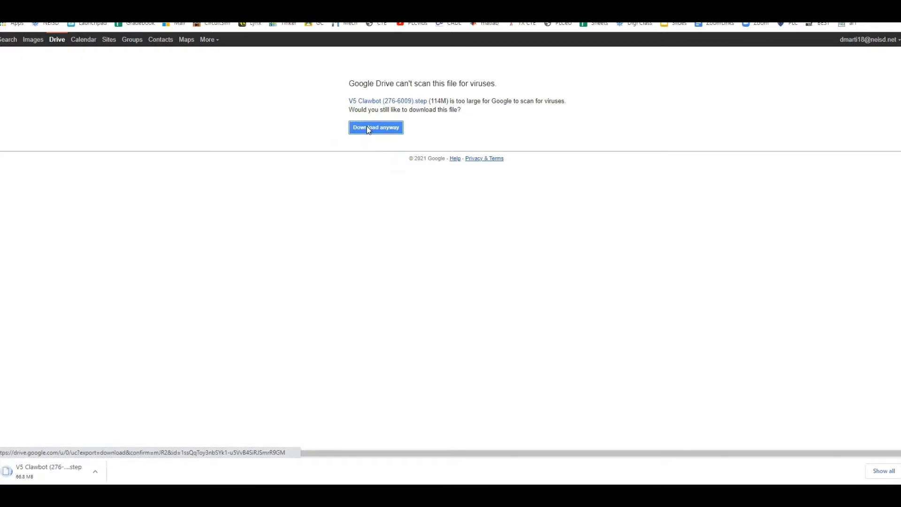
Close the download page, open Onshape from the class assignment and show the documents list
key("ctrl+w")
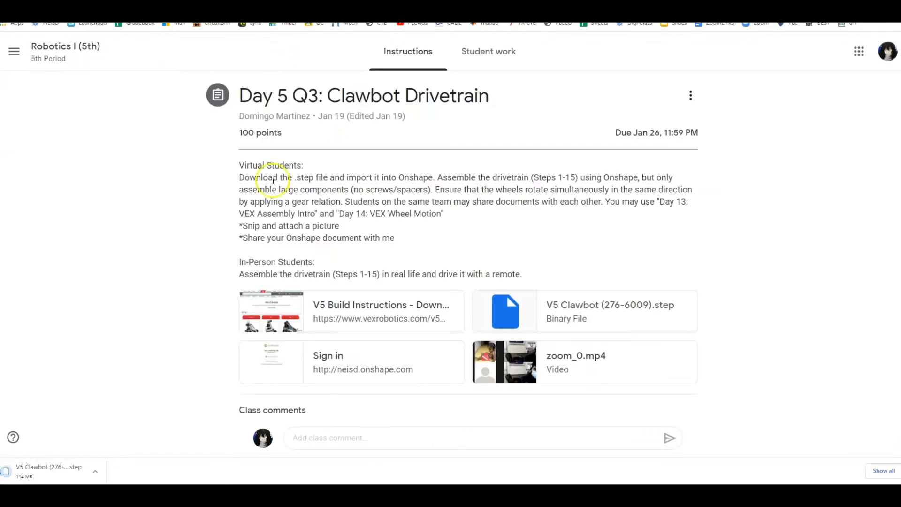
left_click(314, 358)
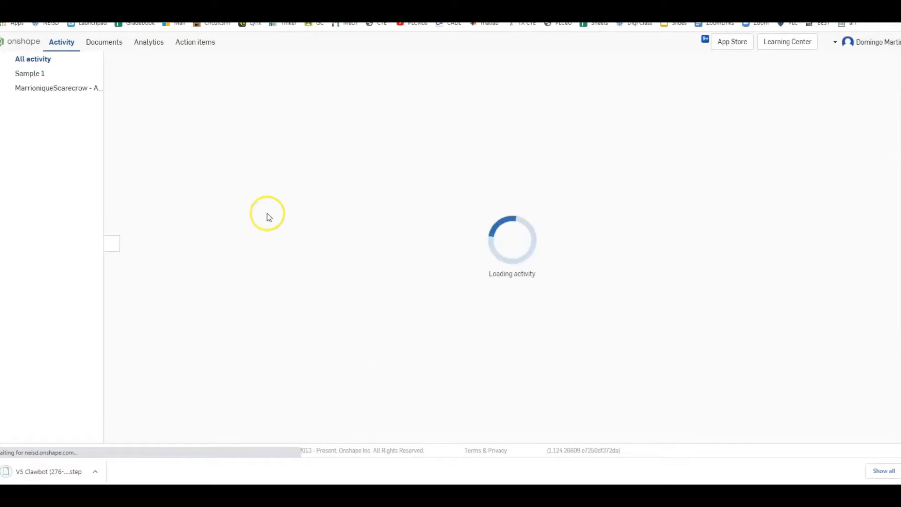
left_click(106, 44)
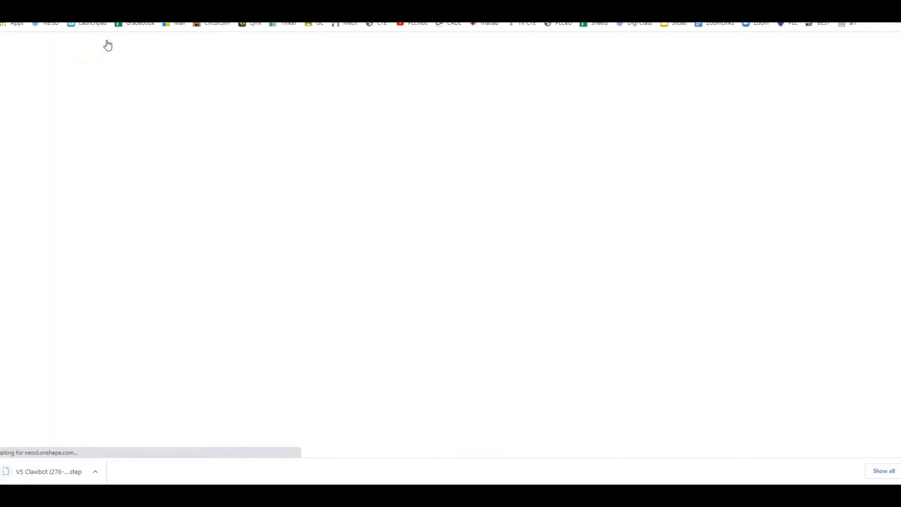
Import V5 Clawbot (276-6009) (1).step from the Downloads folder into a single document
left_click(16, 64)
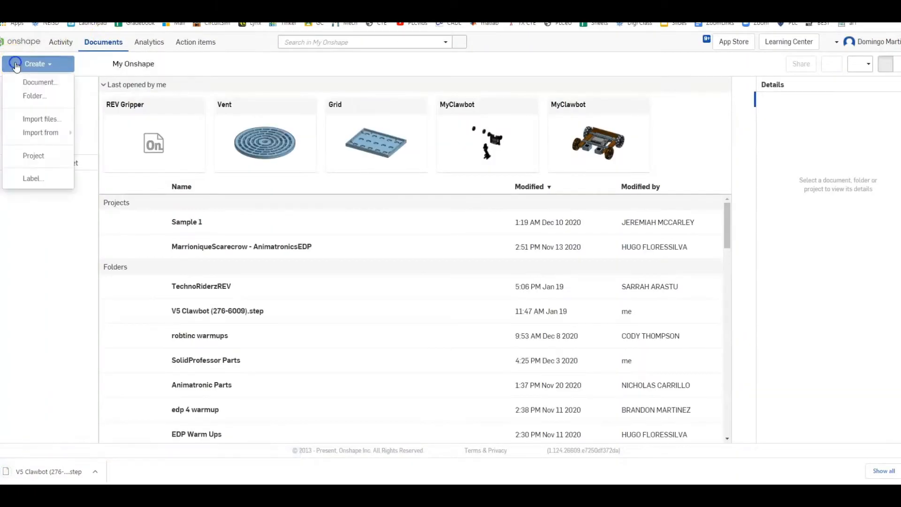
left_click(34, 120)
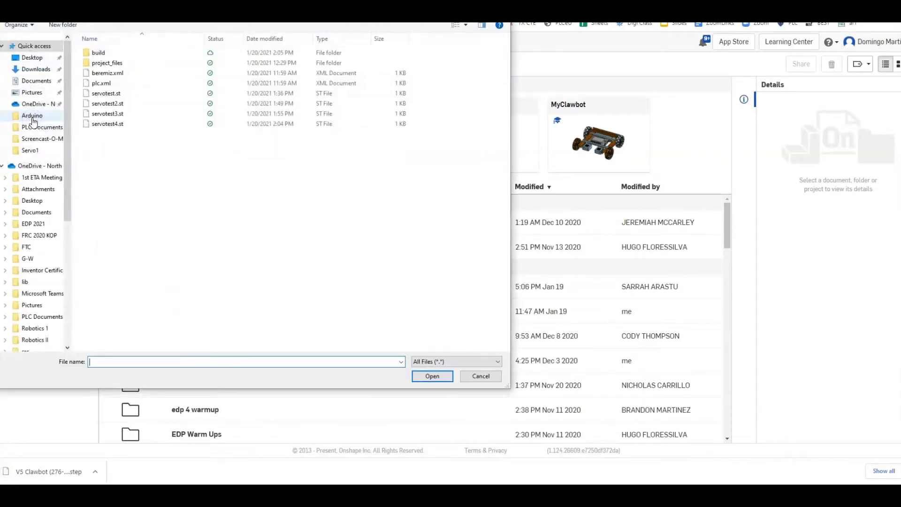
left_click(36, 69)
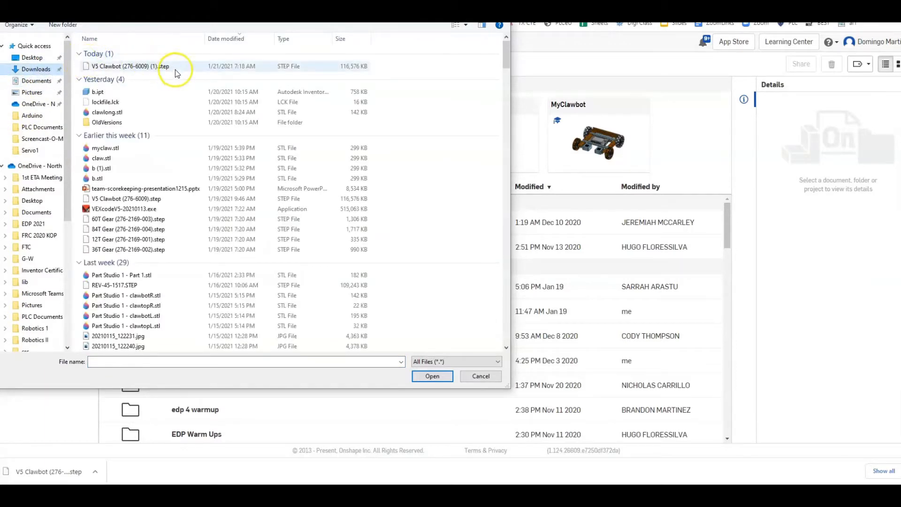
left_click(176, 68)
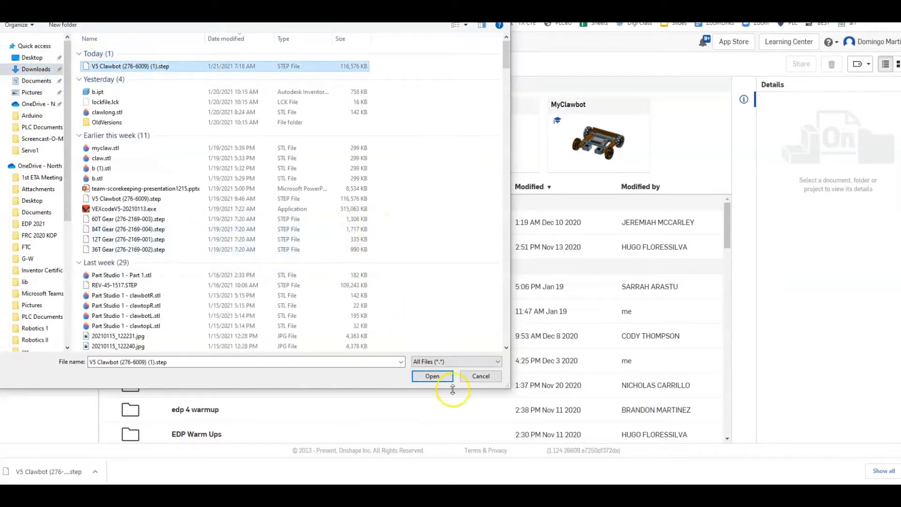
left_click(432, 376)
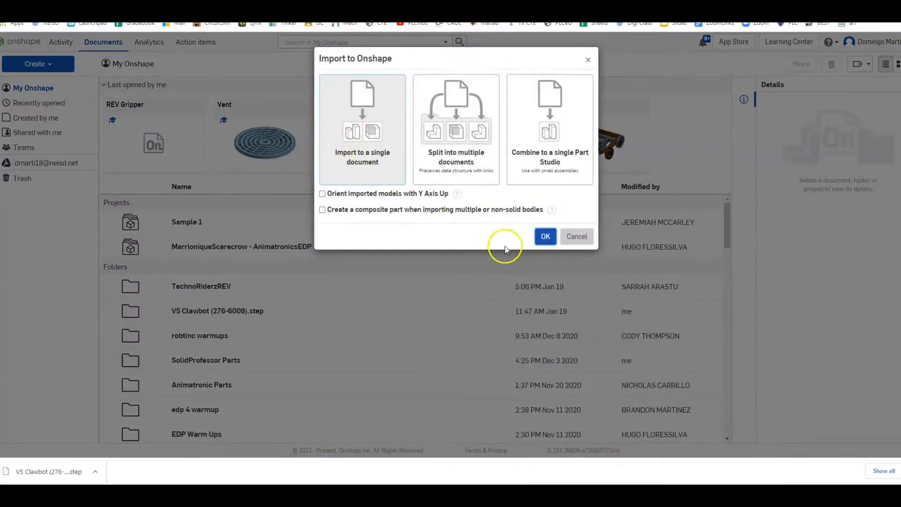
left_click(545, 237)
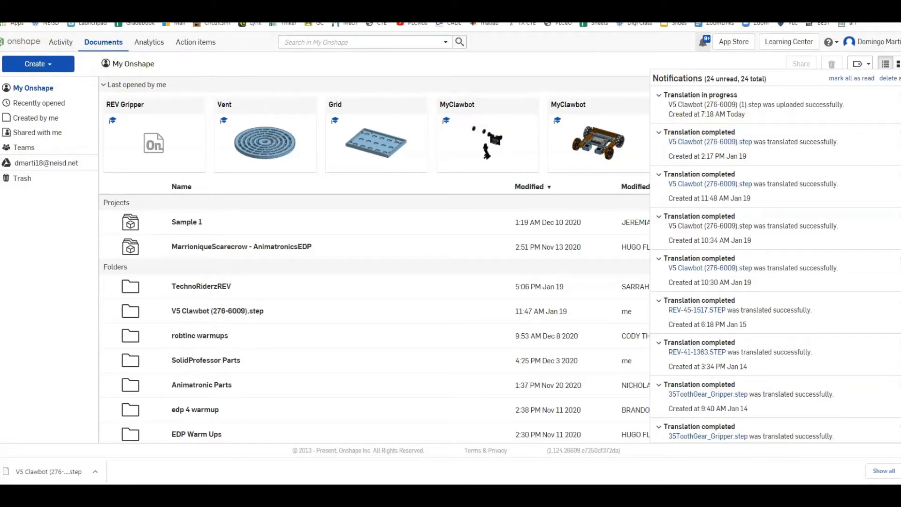
Open the imported V5 Clawbot (276-6009) (1).step document from the documents created by this account
left_click(804, 115)
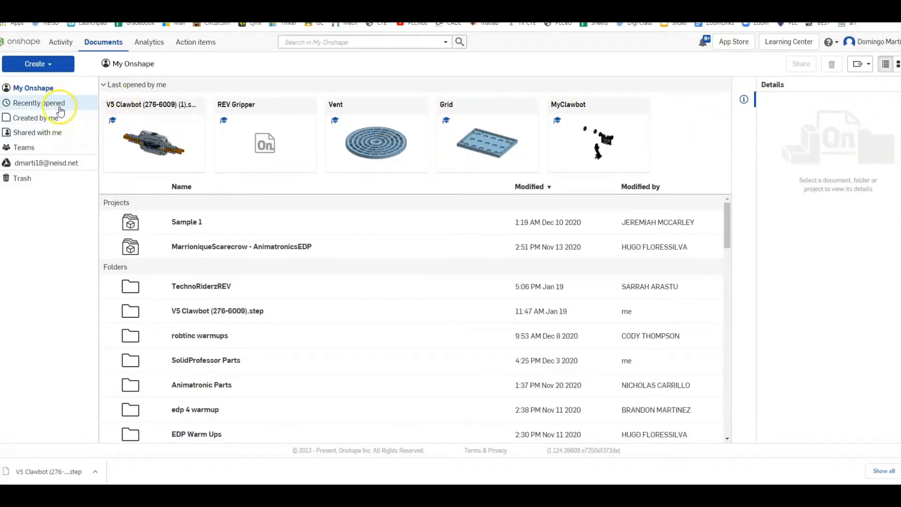
left_click(55, 121)
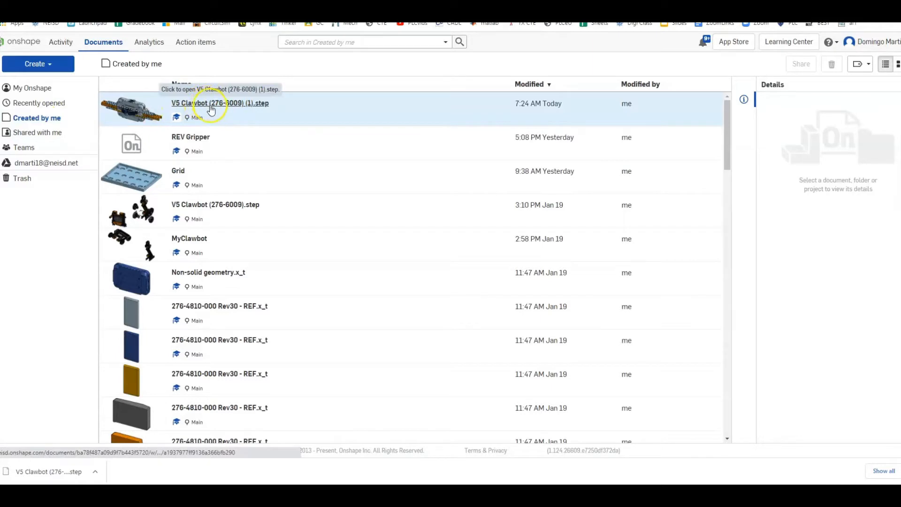
left_click(215, 104)
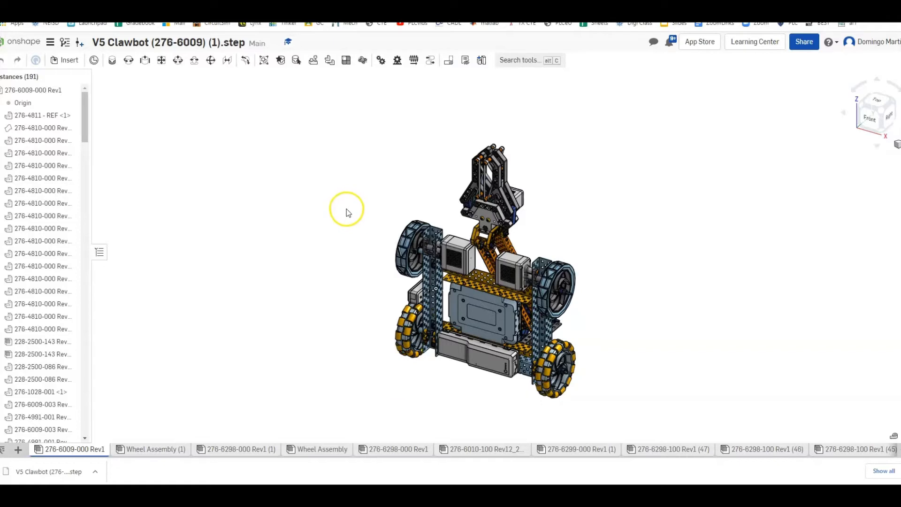
left_click(266, 65)
scroll(389, 287, "up", 5)
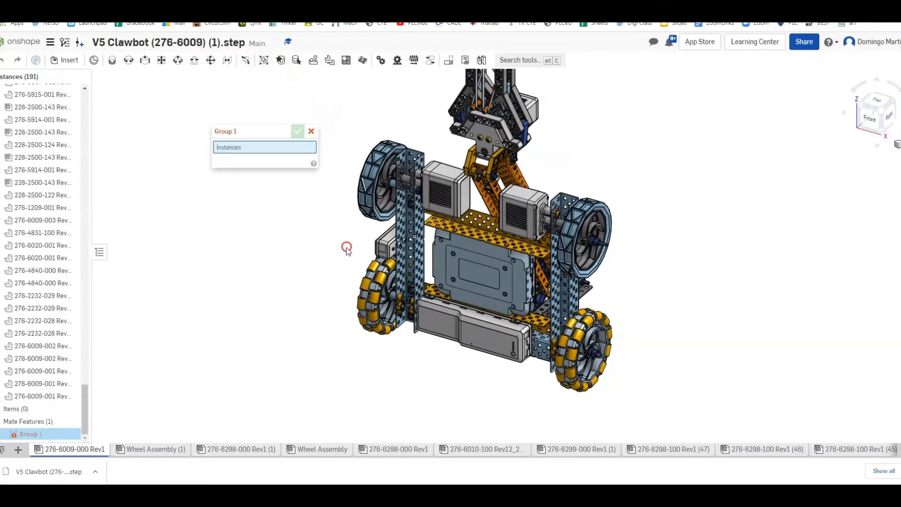
scroll(347, 247, "up", 3)
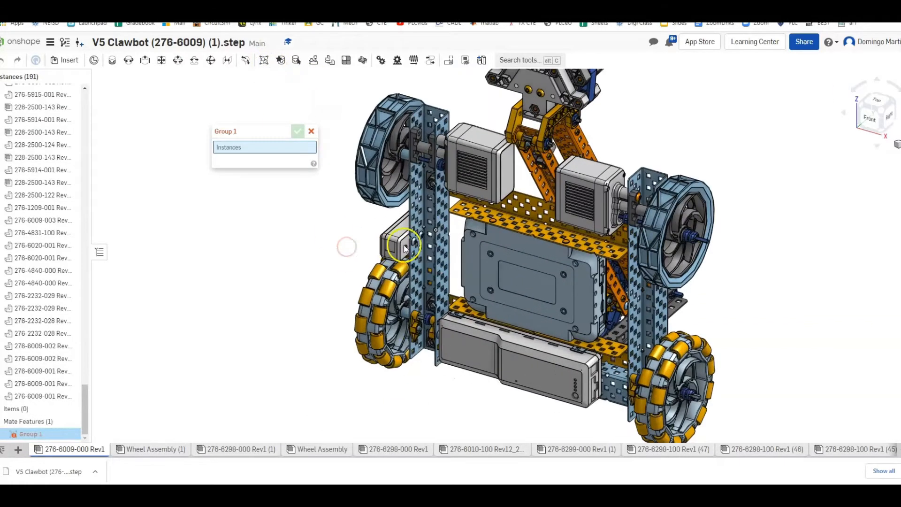
left_click(439, 218)
left_click(516, 207)
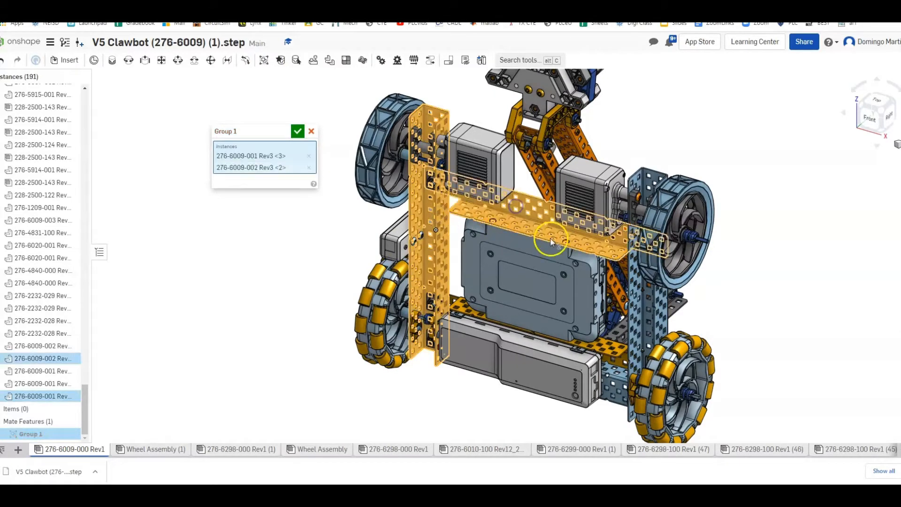
left_click(637, 292)
left_click(607, 348)
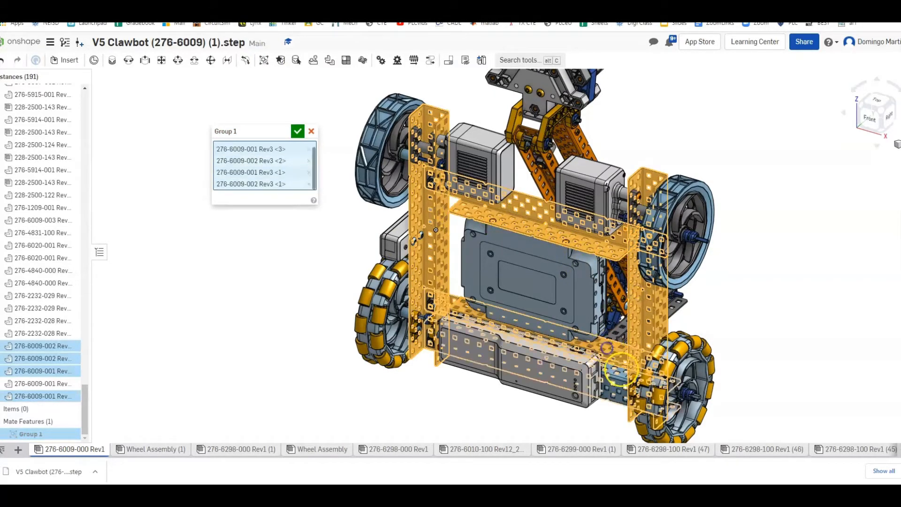
left_click(614, 390)
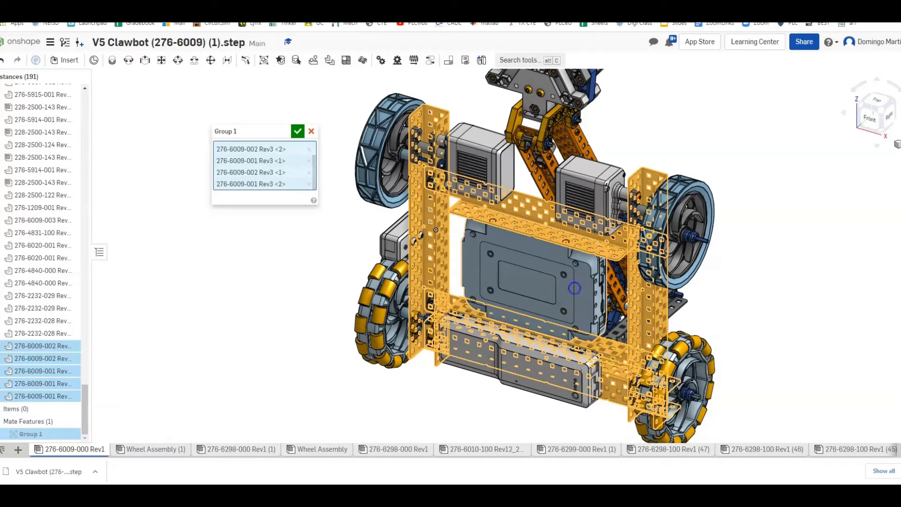
Add the brain, the two drive motors, the battery and the radio to the group and name it Drivetrain
left_click(573, 289)
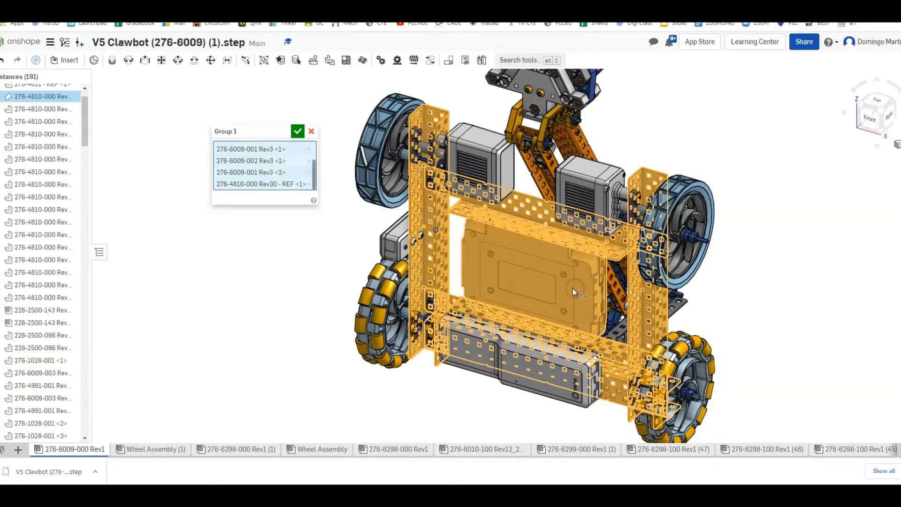
left_click(582, 197)
left_click(475, 151)
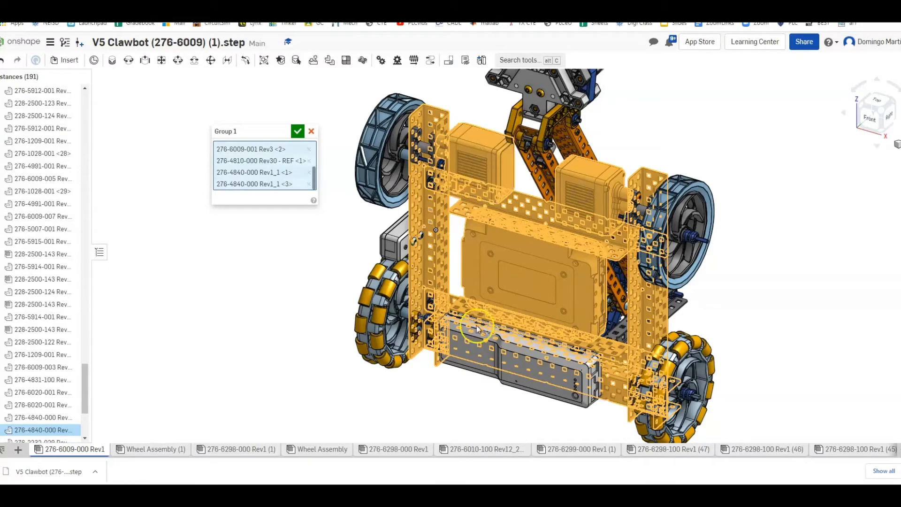
left_click(490, 373)
right_click_drag(740, 316, 616, 298)
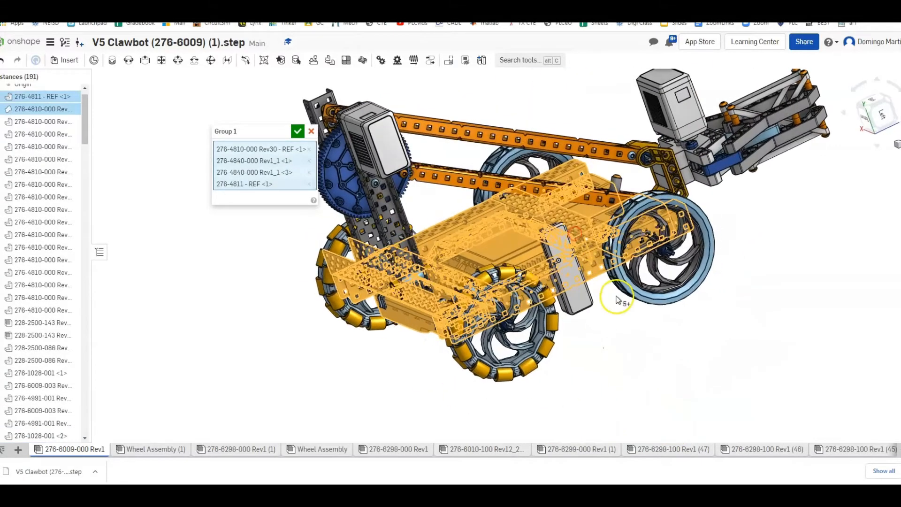
left_click(581, 296)
right_click_drag(604, 346, 654, 346)
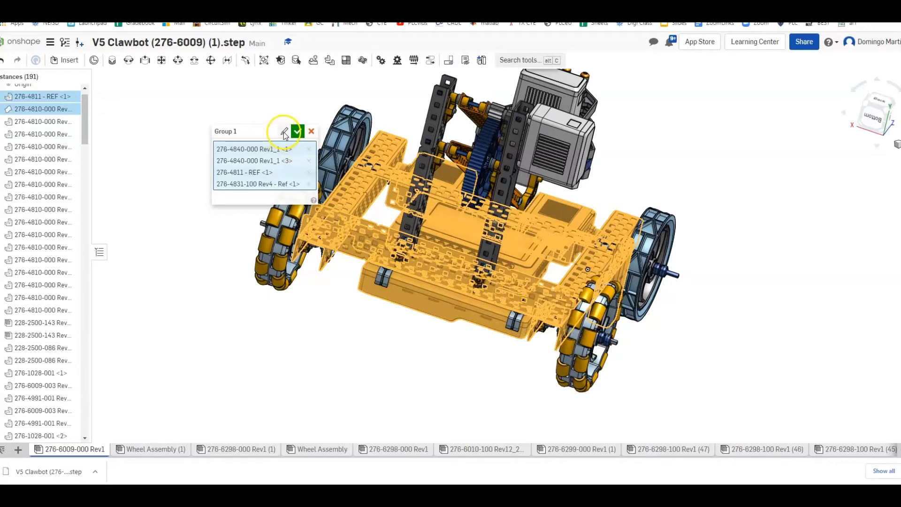
left_click(284, 134)
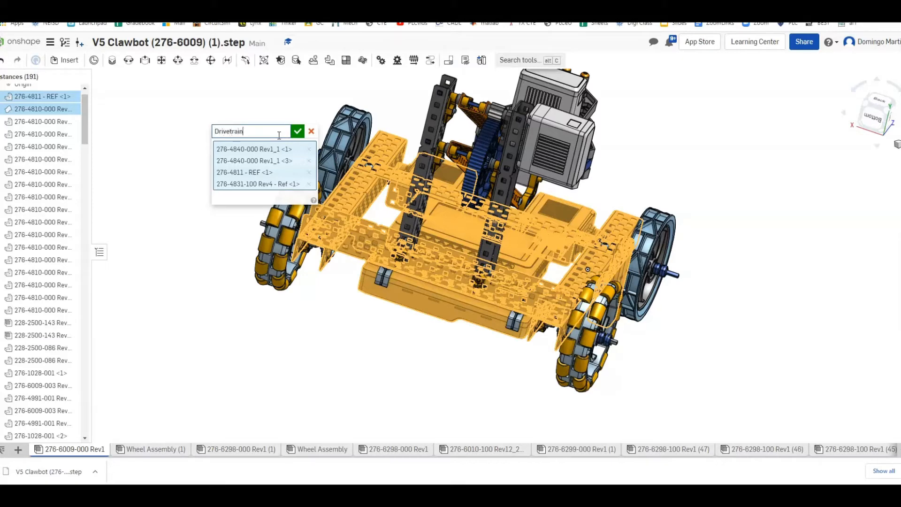
left_click(294, 135)
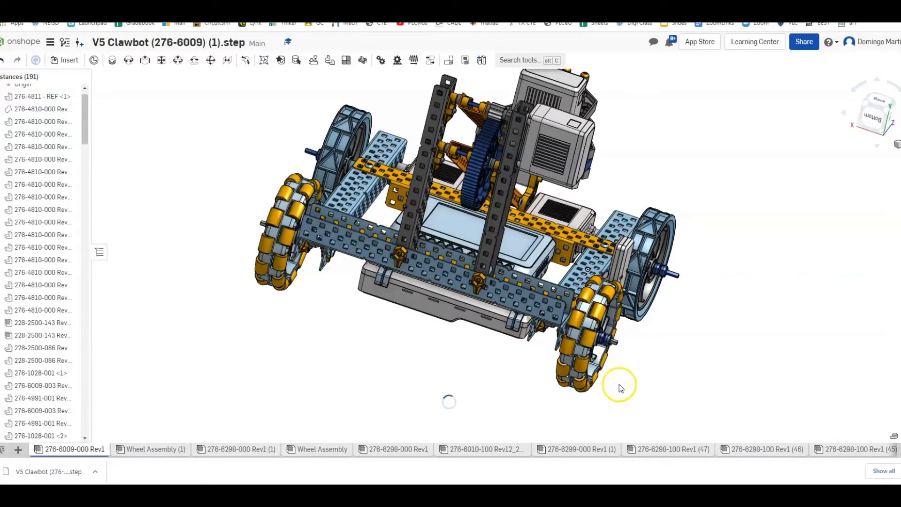
Move the grouped drivetrain chassis away from the wheels, arm and remaining loose parts in the isometric view
right_click_drag(620, 384, 593, 375)
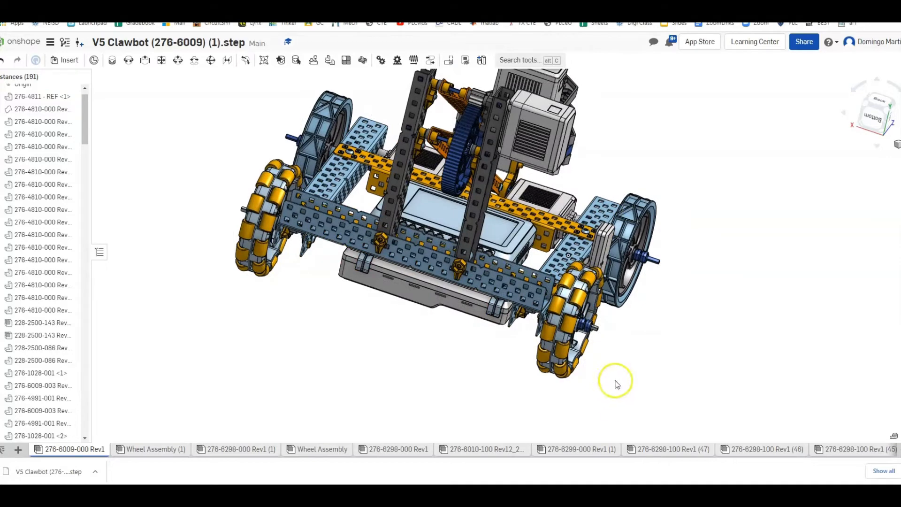
scroll(613, 376, "down", 4)
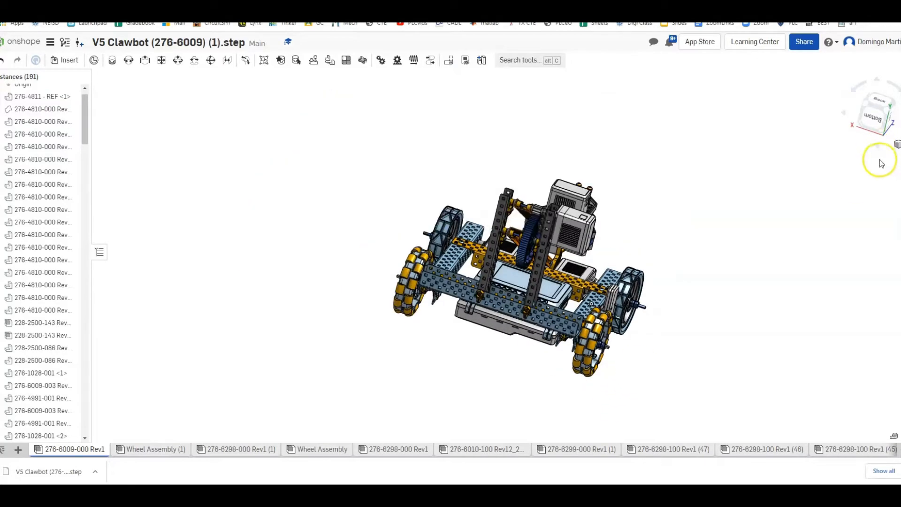
left_click(897, 148)
left_click(859, 243)
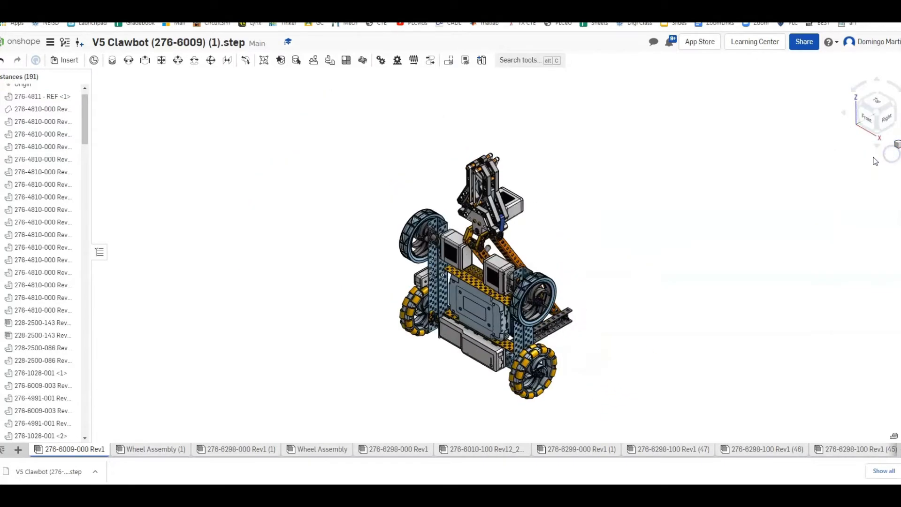
left_click_drag(496, 296, 316, 272)
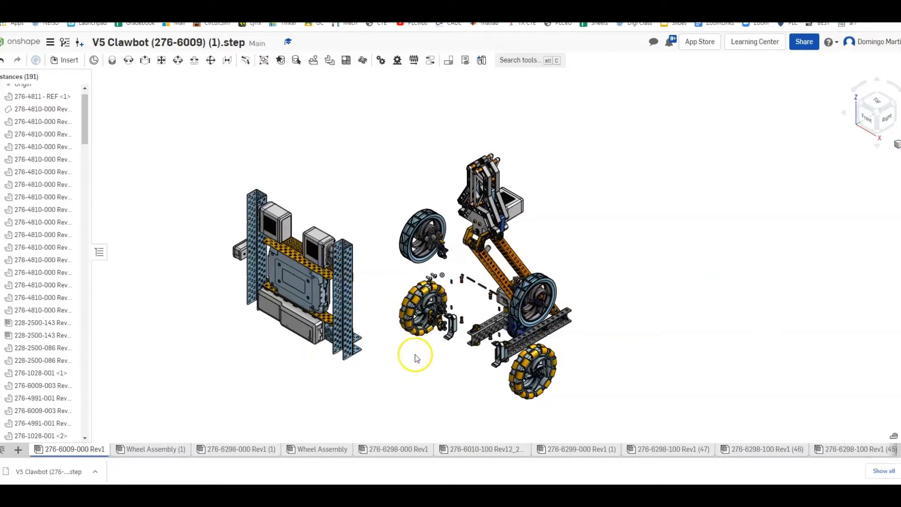
Rotate the drivetrain chassis 90 degrees to lie flat and shift it about 1.38 in away from the wheels
middle_click_drag(412, 356, 565, 330)
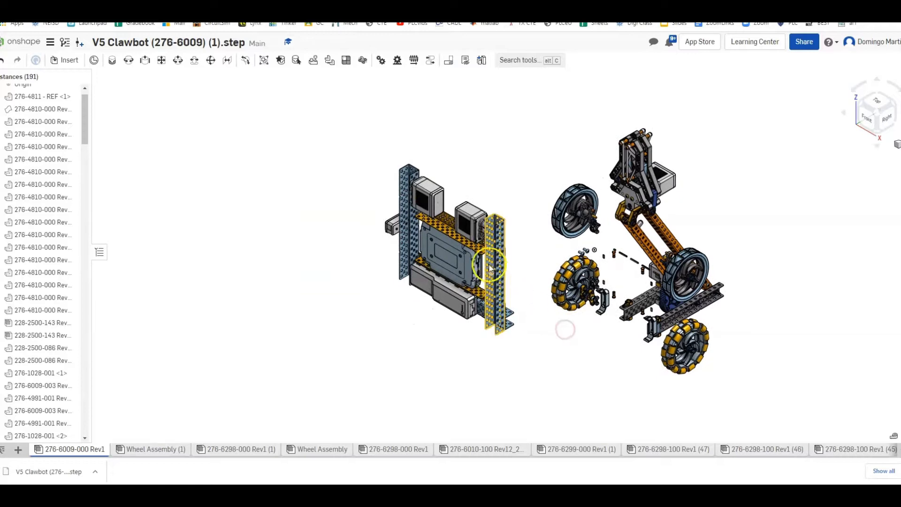
left_click(447, 232)
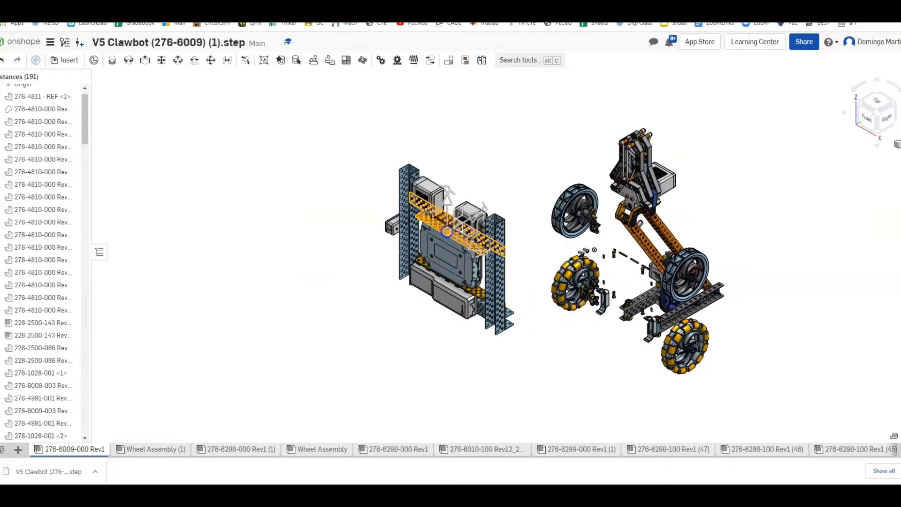
left_click_drag(485, 209, 447, 196)
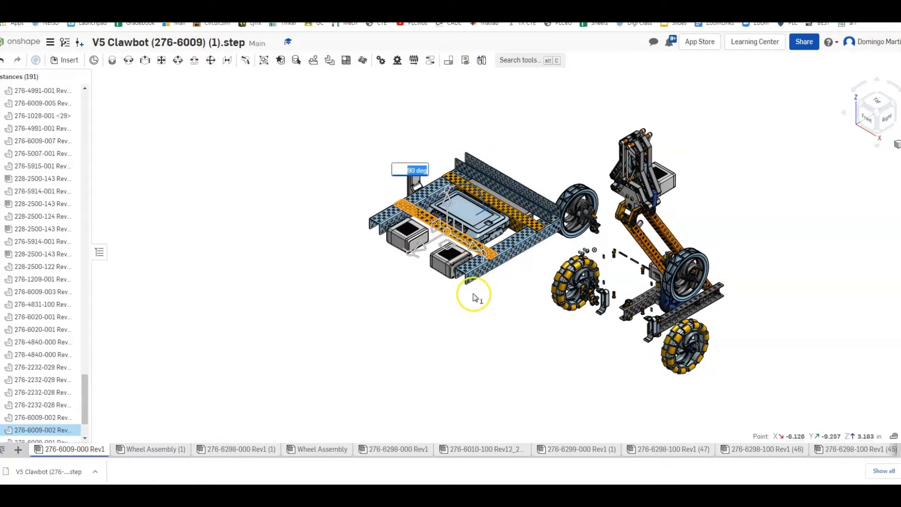
scroll(474, 296, "down", 2)
scroll(475, 296, "down", 2)
scroll(477, 290, "up", 2)
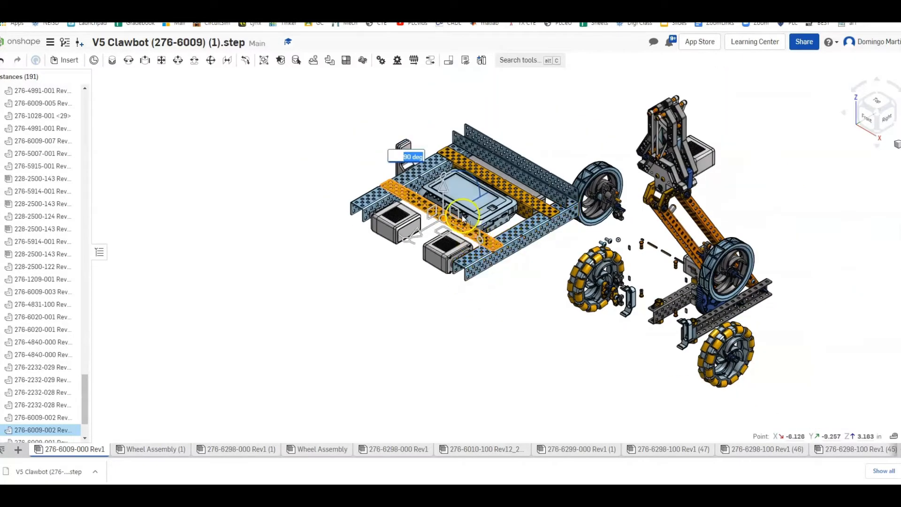
left_click_drag(416, 238, 408, 243)
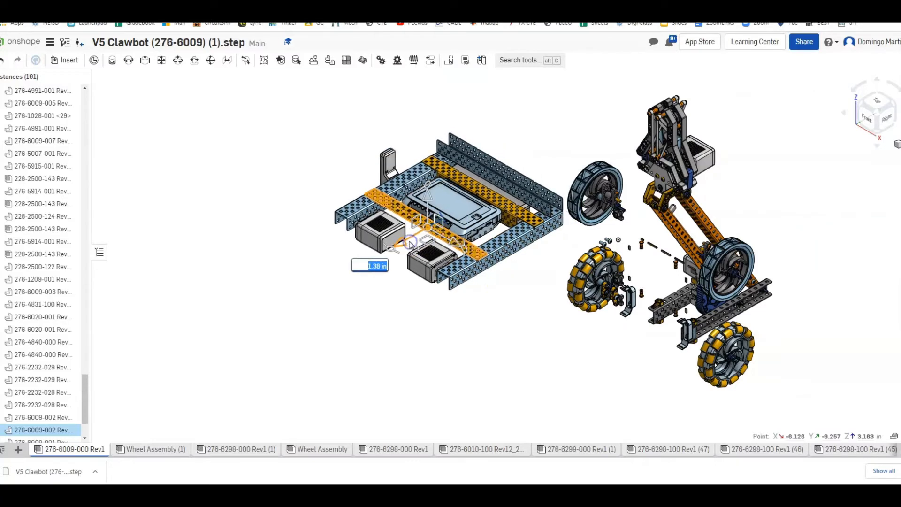
left_click(496, 306)
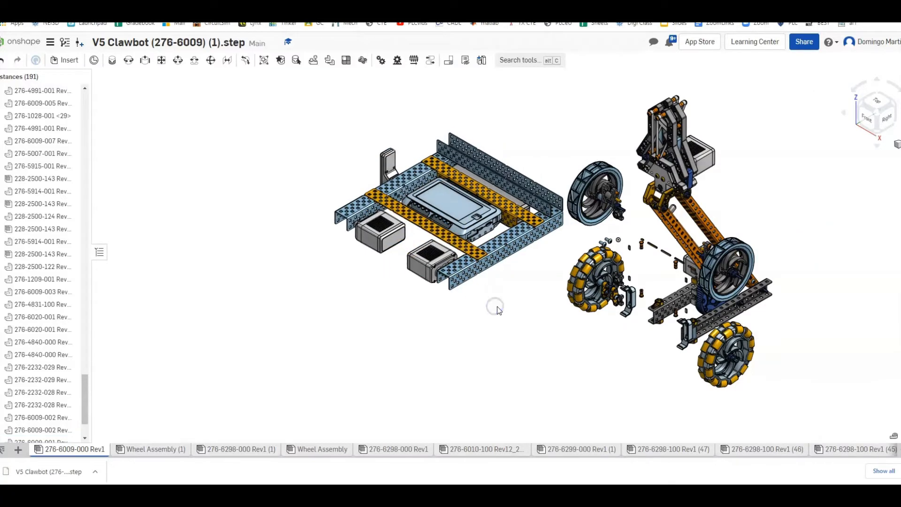
Fix the brain of the drivetrain chassis in place
right_click(453, 203)
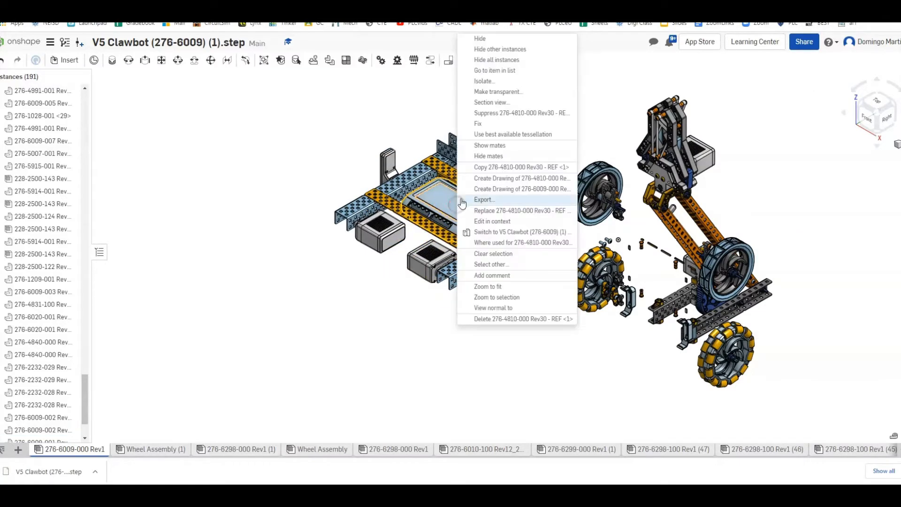
left_click(506, 125)
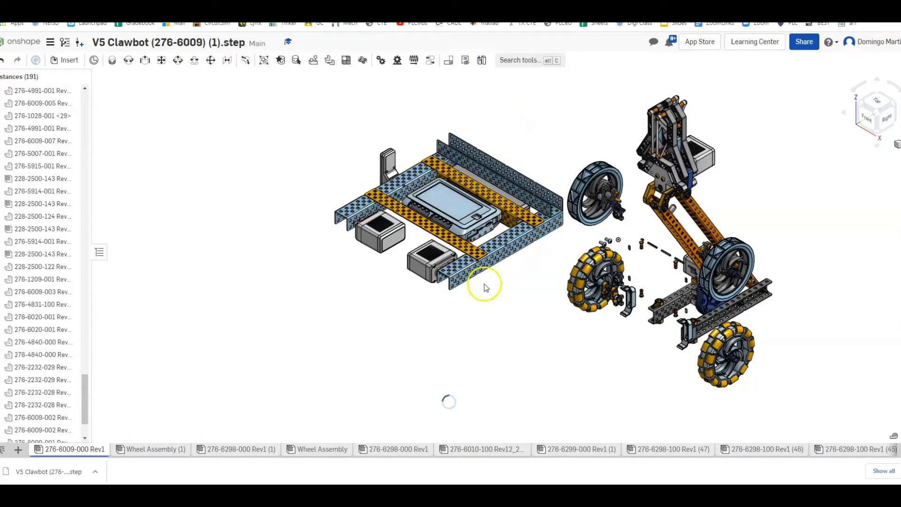
Start a new group with the two long arm bars and the two perforated channels that support them
middle_click_drag(495, 292, 378, 312)
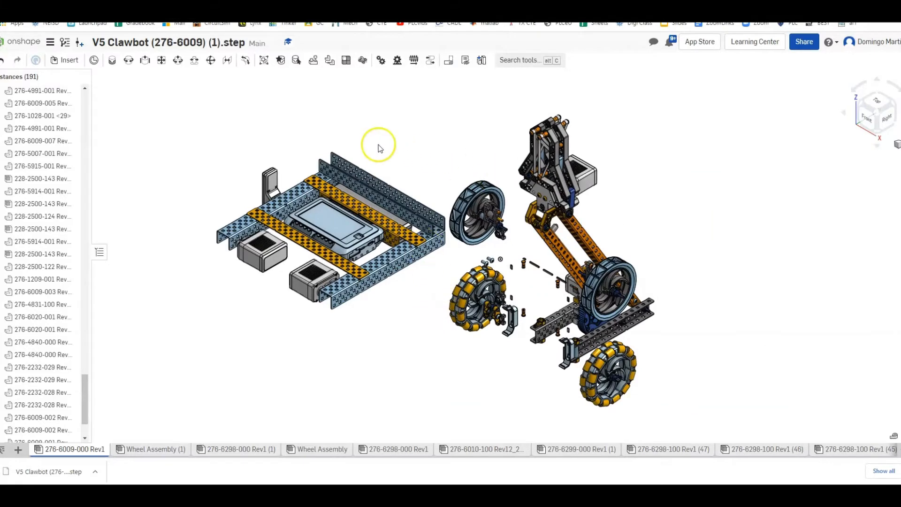
left_click(265, 61)
left_click(563, 254)
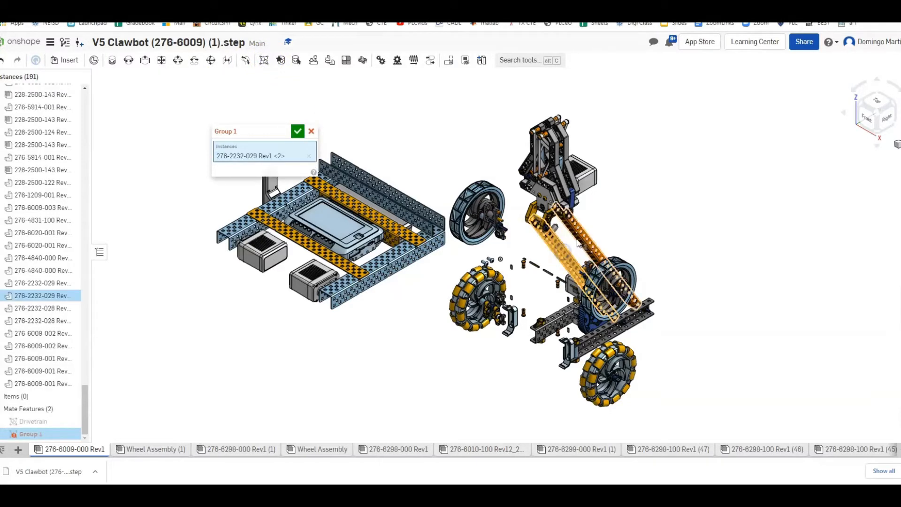
left_click(580, 240)
left_click(624, 321)
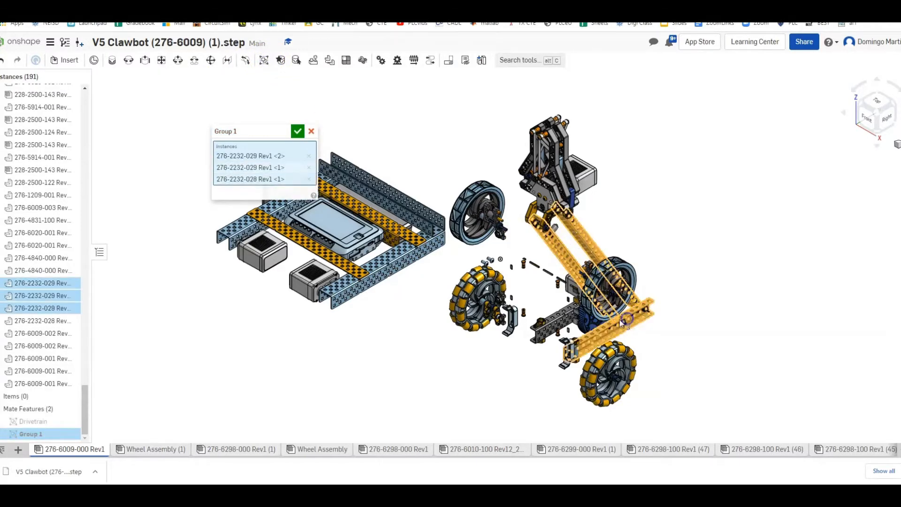
left_click(562, 321)
Add the arm motor and the claw assembly to the group
right_click_drag(676, 249, 469, 262)
left_click(446, 269)
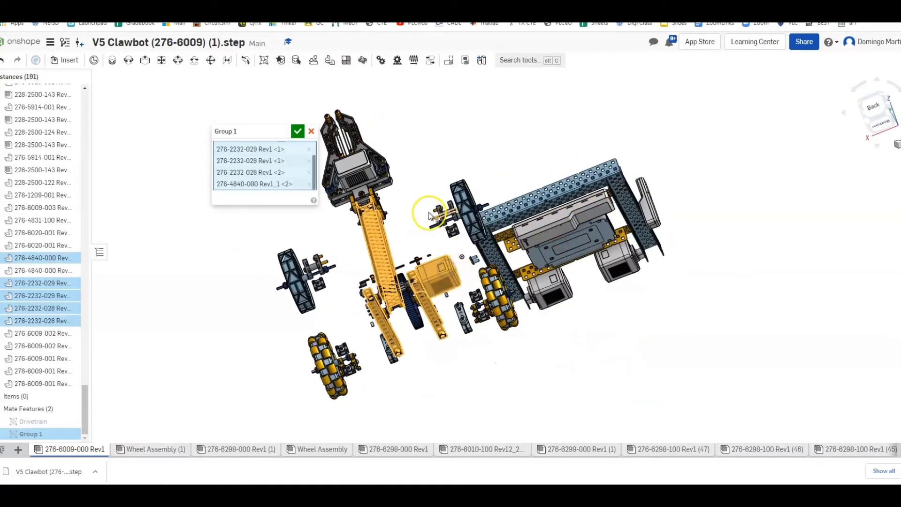
left_click(380, 180)
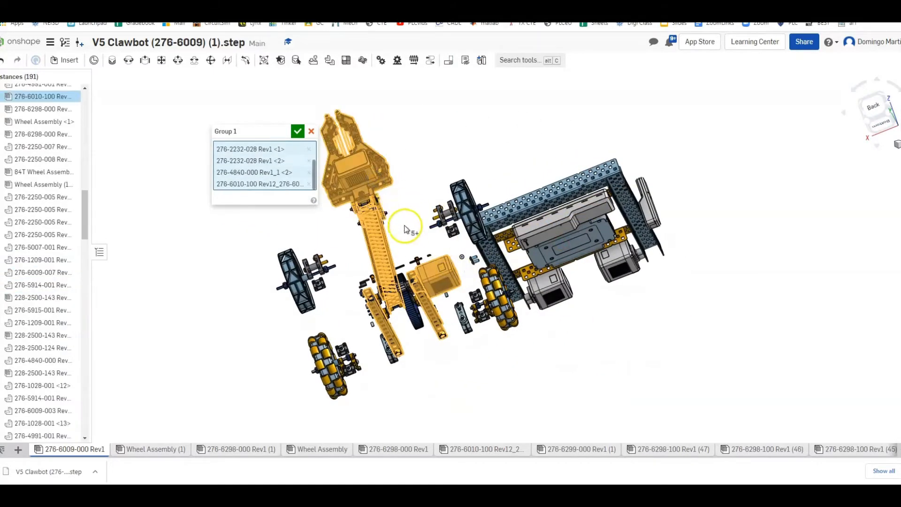
Add the 84T gear, the small spur gear and the two arm shafts to the group
scroll(419, 354, "up", 6)
scroll(433, 300, "up", 2)
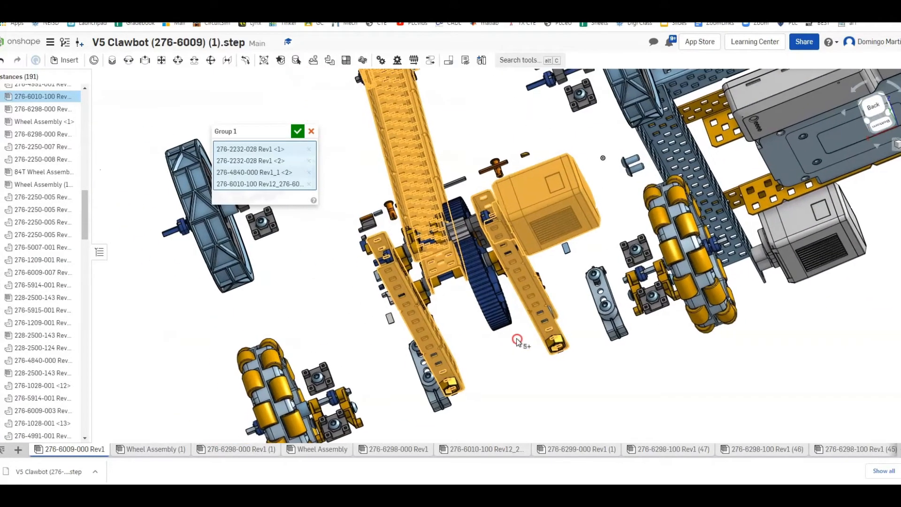
scroll(451, 305, "up", 2)
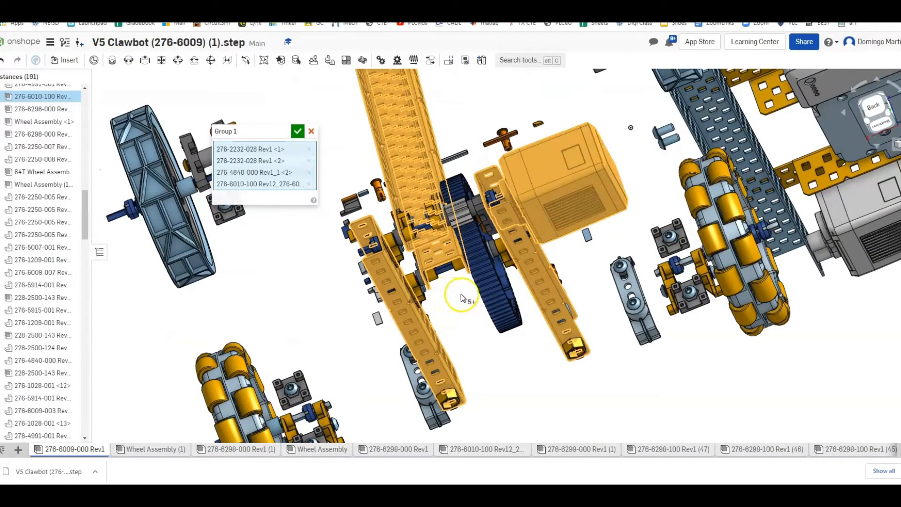
left_click(483, 282)
left_click(445, 276)
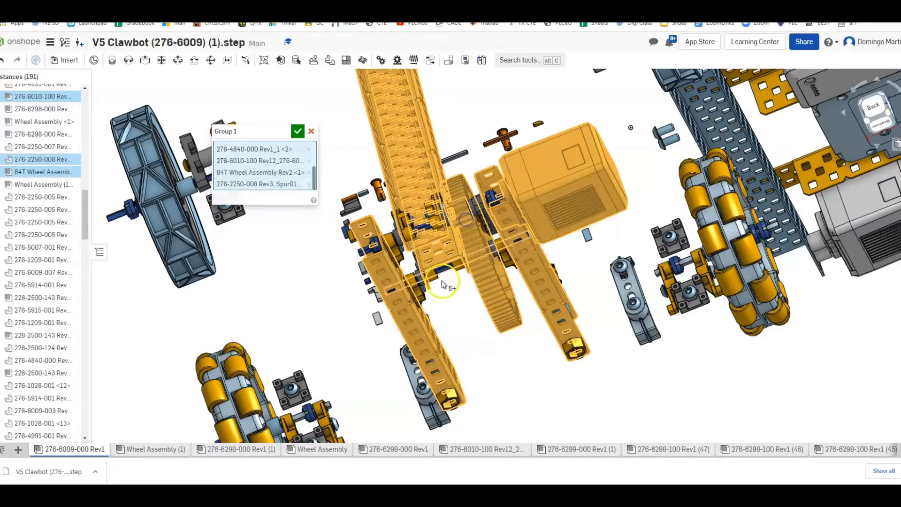
left_click(443, 274)
right_click_drag(443, 275, 430, 316)
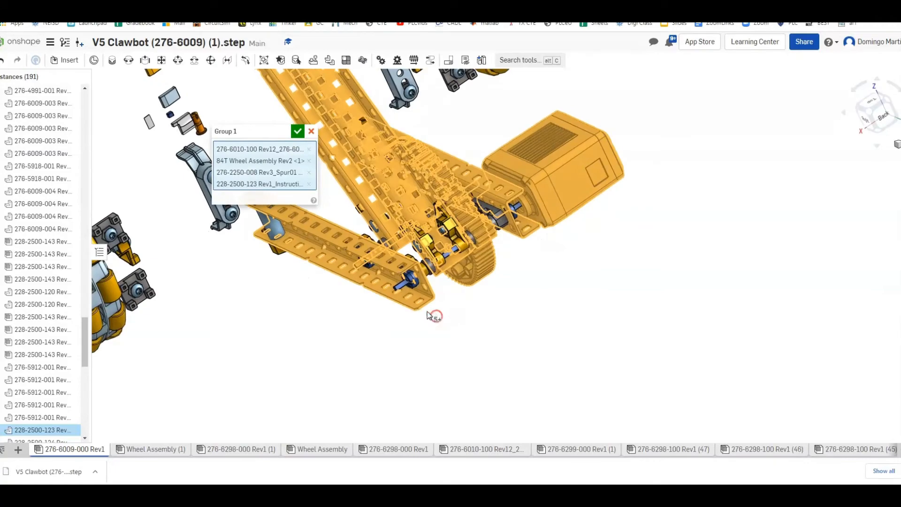
left_click(403, 288)
Check the selected arm components, name the group Robot Arm and accept it
right_click_drag(449, 319, 417, 271)
middle_click_drag(418, 271, 537, 327)
scroll(537, 327, "down", 2)
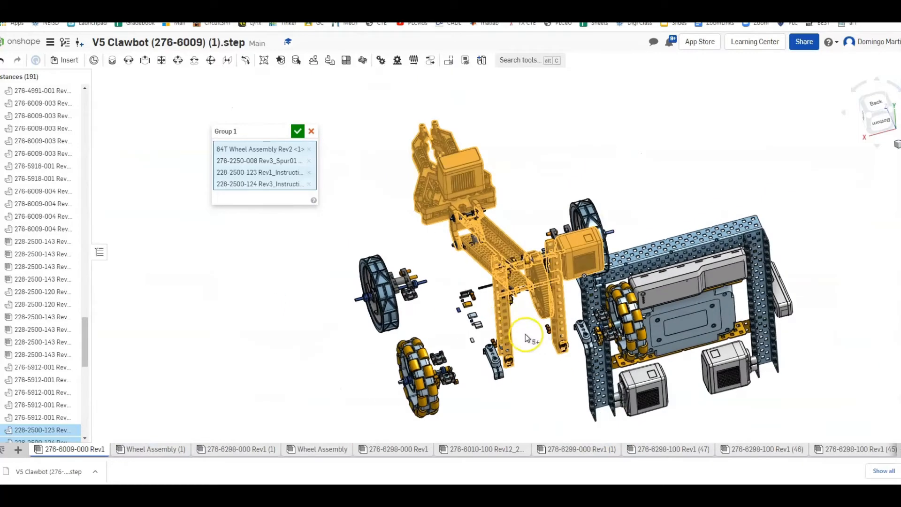
mouse_move(525, 334)
right_mouse_down()
mouse_move(528, 320)
mouse_move(530, 333)
right_mouse_up()
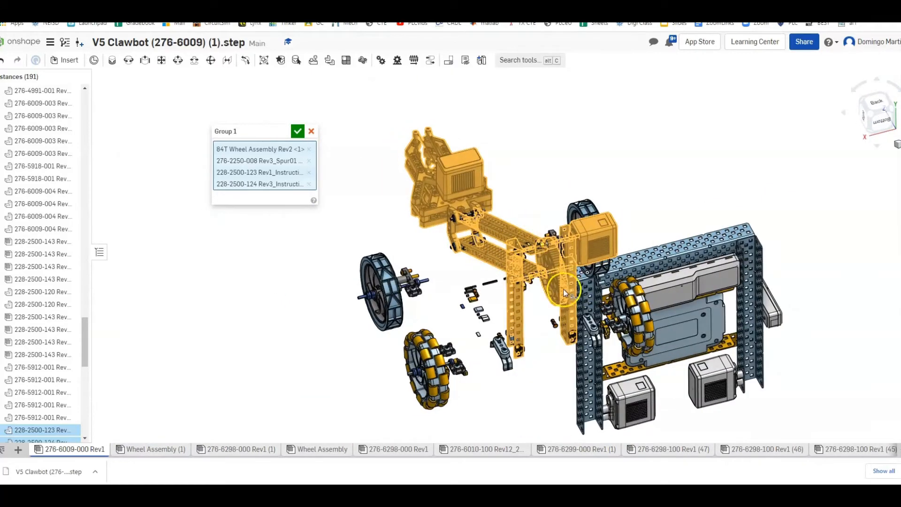
scroll(535, 300, "up", 3)
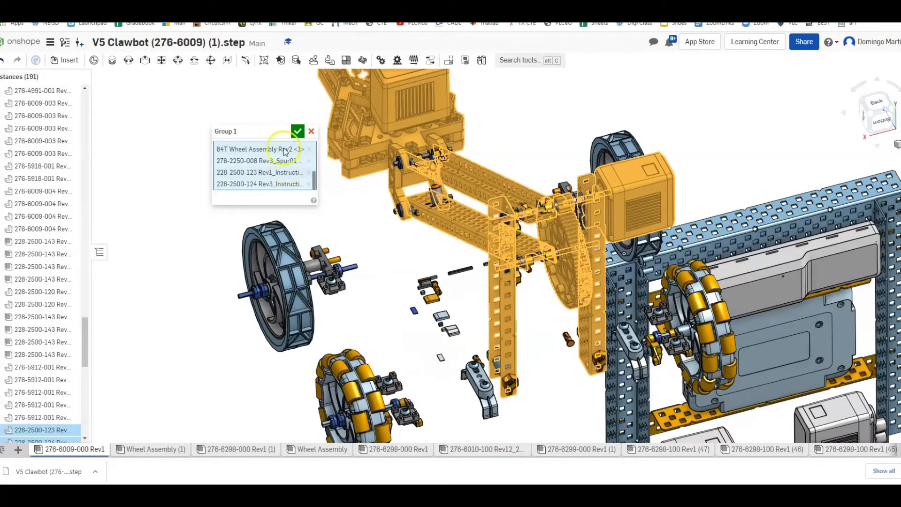
left_click(285, 133)
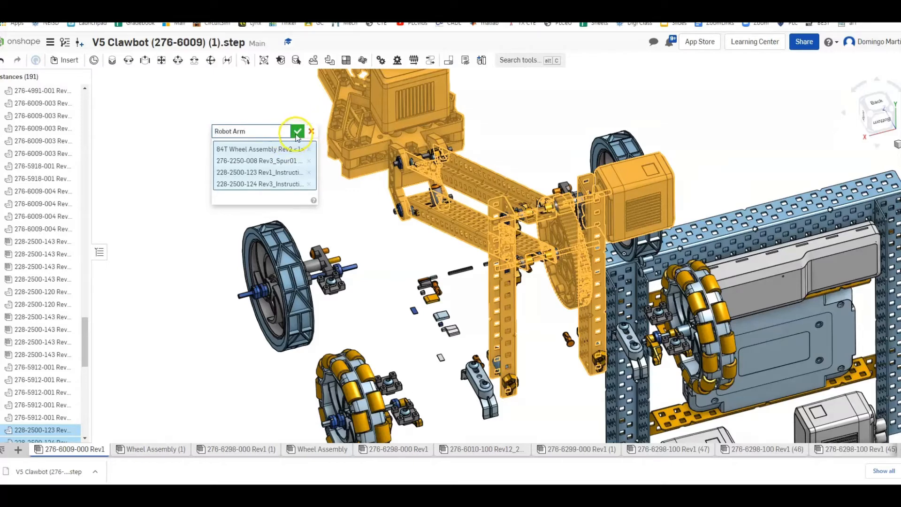
left_click(297, 132)
Move the grouped robot arm well clear of the wheels and the drivetrain chassis
scroll(371, 215, "down", 5)
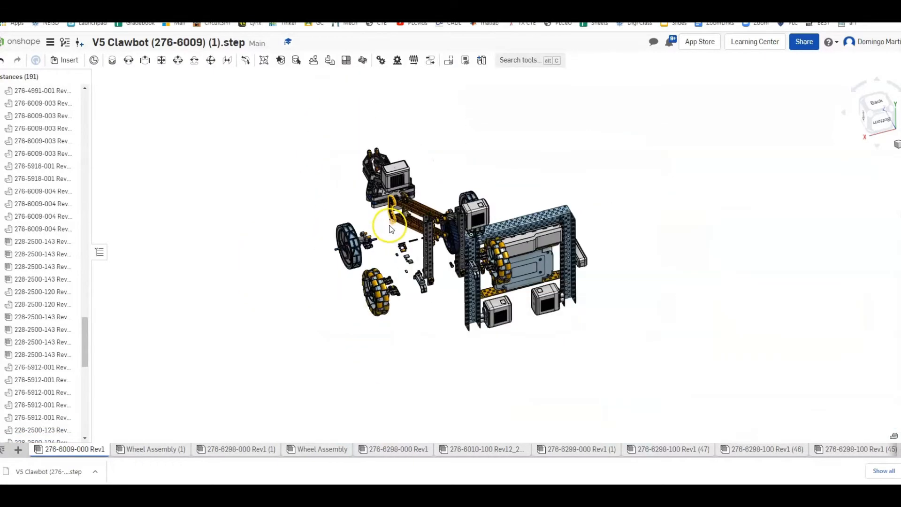
scroll(429, 209, "up", 2)
left_click_drag(431, 208, 645, 190)
left_click_drag(656, 141, 772, 168)
left_click(537, 363)
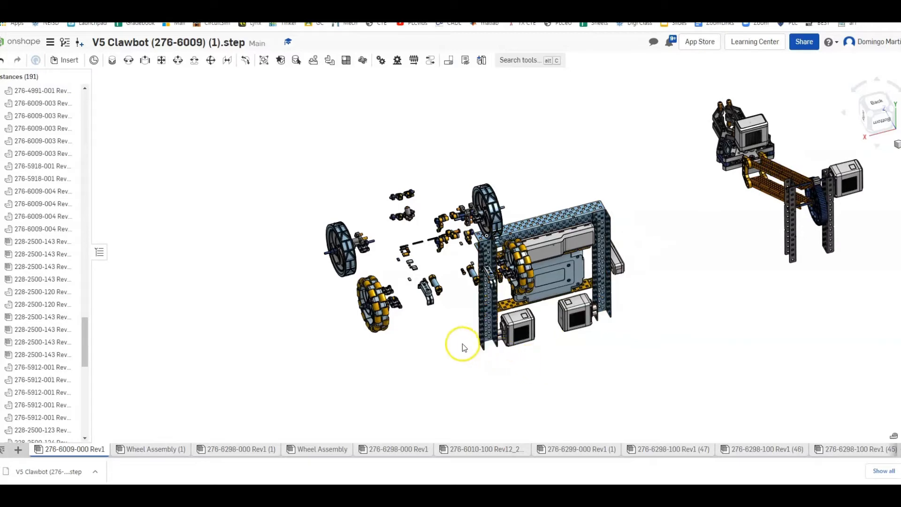
Examine the loose hardware scattered between the four wheels from the back
middle_click_drag(457, 331, 399, 322)
scroll(398, 322, "down", 1)
scroll(397, 322, "up", 3)
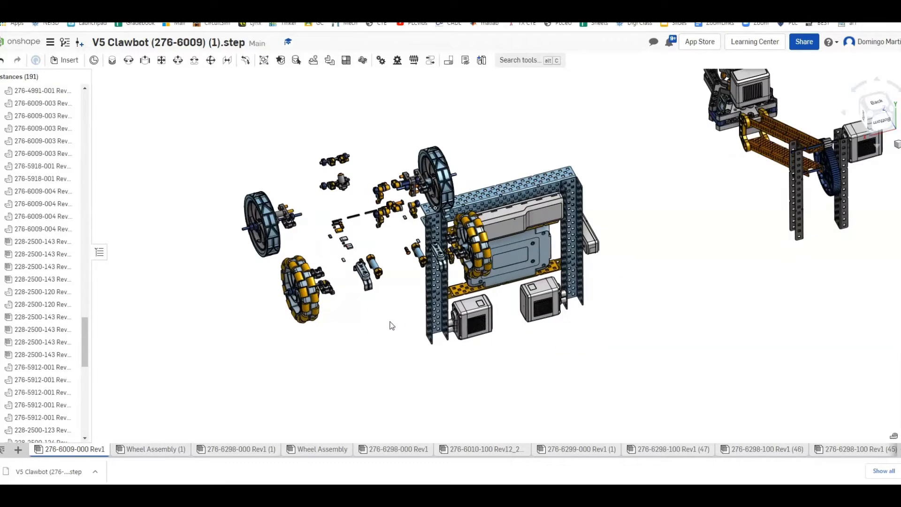
right_click_drag(390, 325, 396, 355)
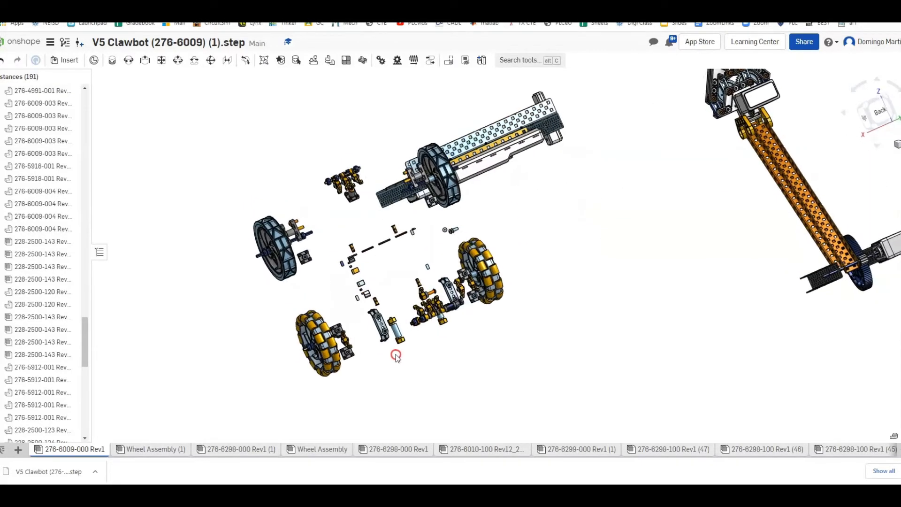
scroll(389, 357, "up", 3)
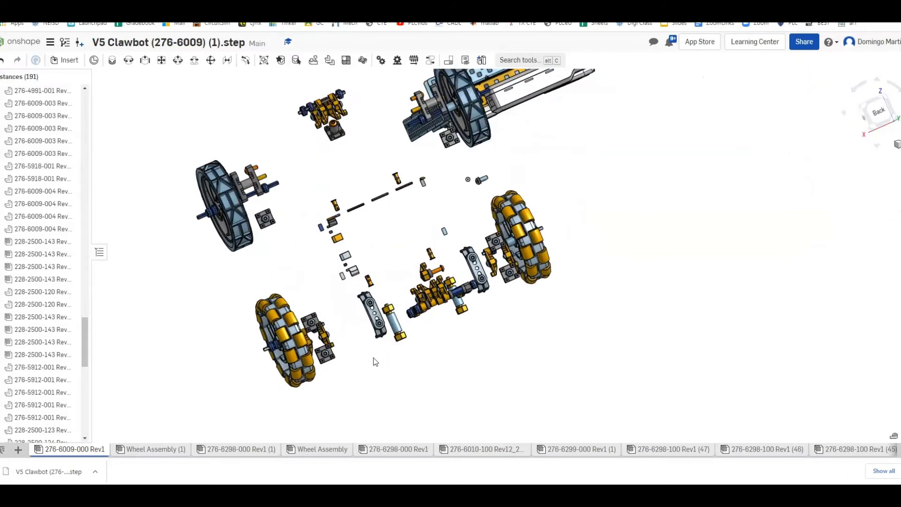
scroll(377, 360, "up", 2)
mouse_move(346, 353)
middle_mouse_down()
mouse_move(333, 359)
mouse_move(338, 353)
middle_mouse_up()
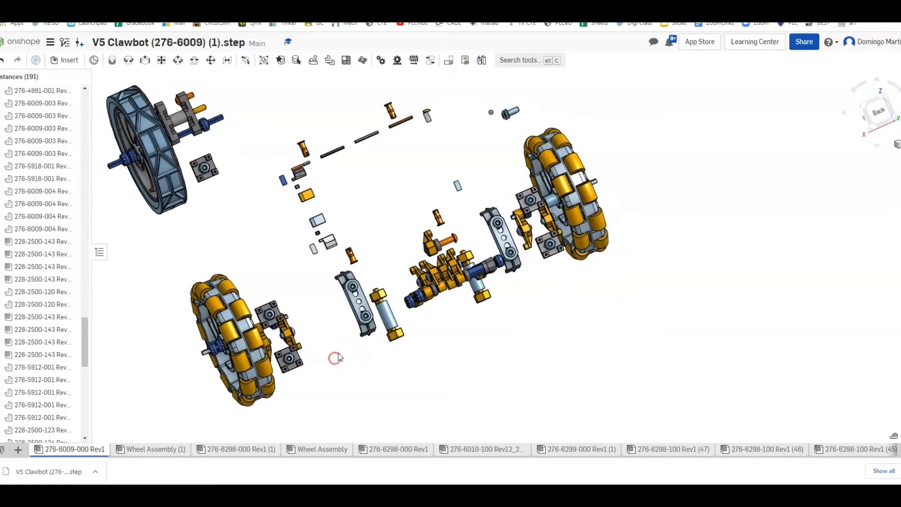
right_click_drag(331, 349, 324, 355)
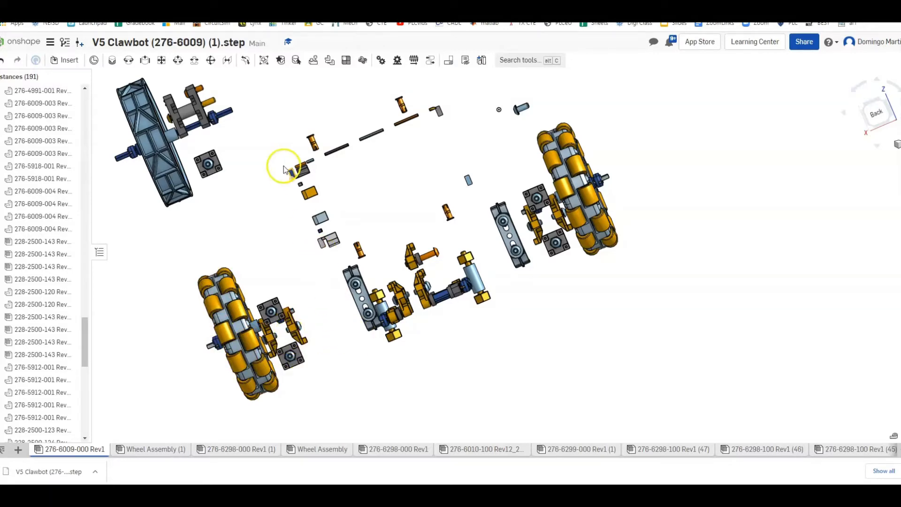
middle_click_drag(279, 154, 302, 214)
scroll(287, 215, "down", 2)
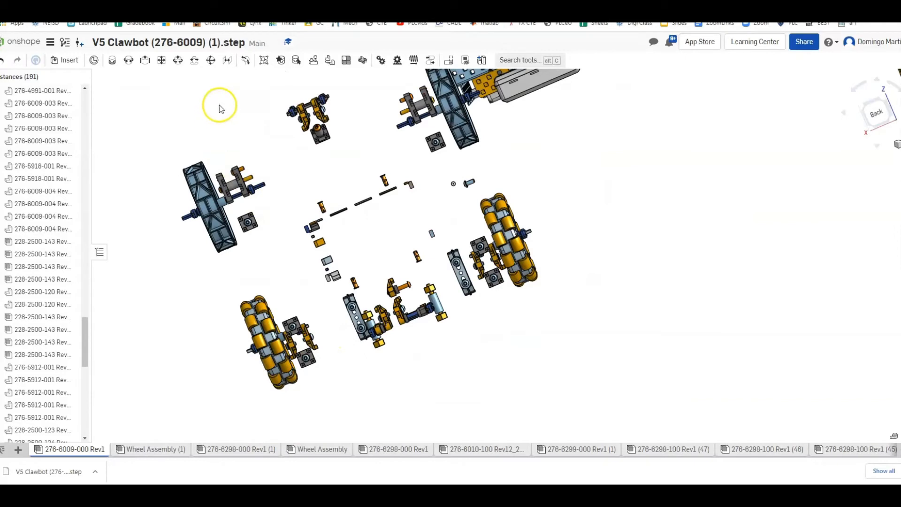
Move the loose bearing and collar parts from the upper shaft cluster down toward the scattered hardware
left_click_drag(219, 106, 305, 191)
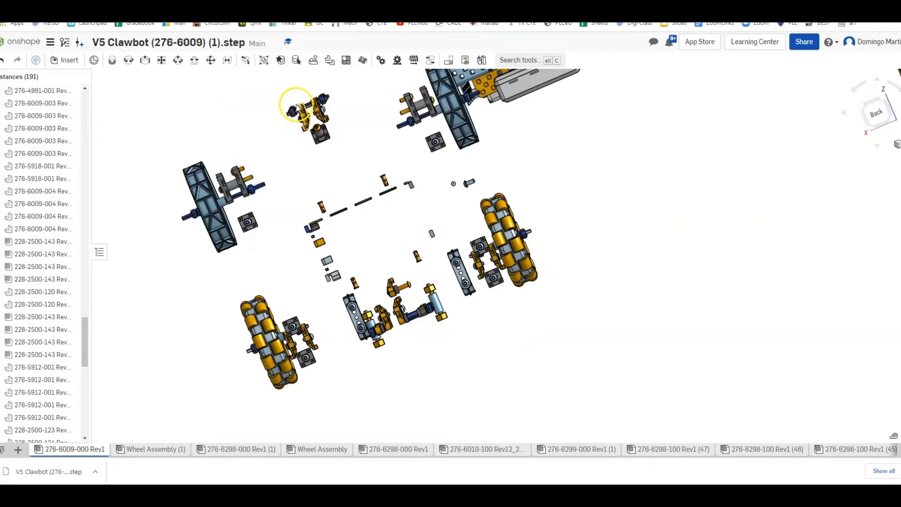
left_click_drag(283, 102, 360, 153)
left_click_drag(266, 85, 347, 139)
left_click_drag(303, 107, 478, 245)
left_click_drag(335, 193, 316, 178)
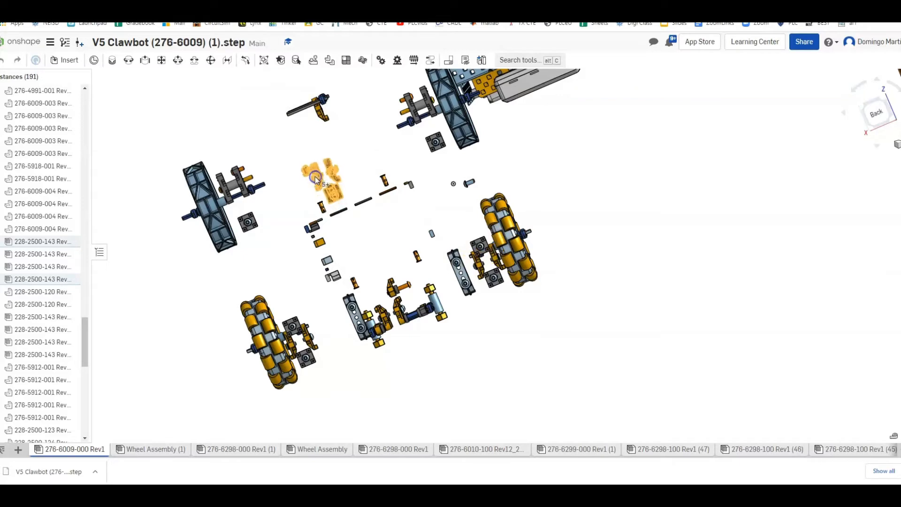
left_click_drag(273, 142, 272, 140)
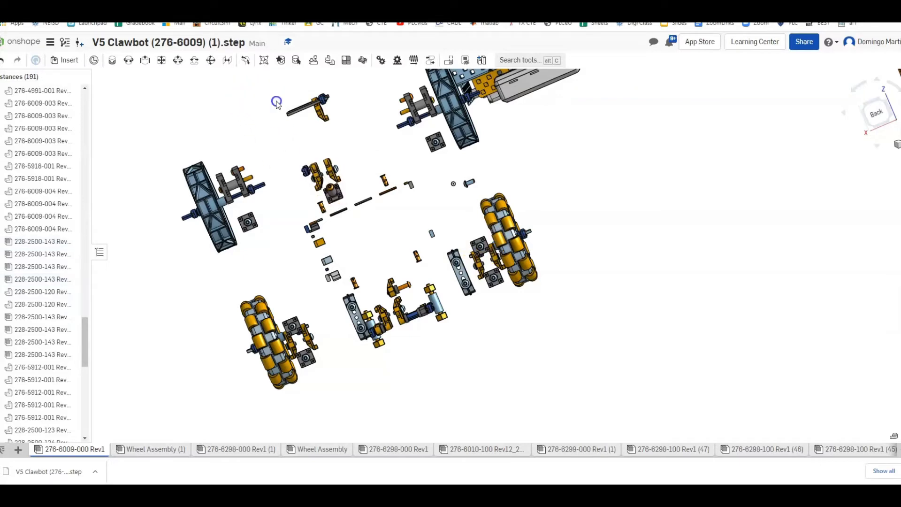
Select the moved bearing parts together with the scattered small hardware below them and hide them
left_click_drag(276, 102, 396, 306)
right_click(346, 209)
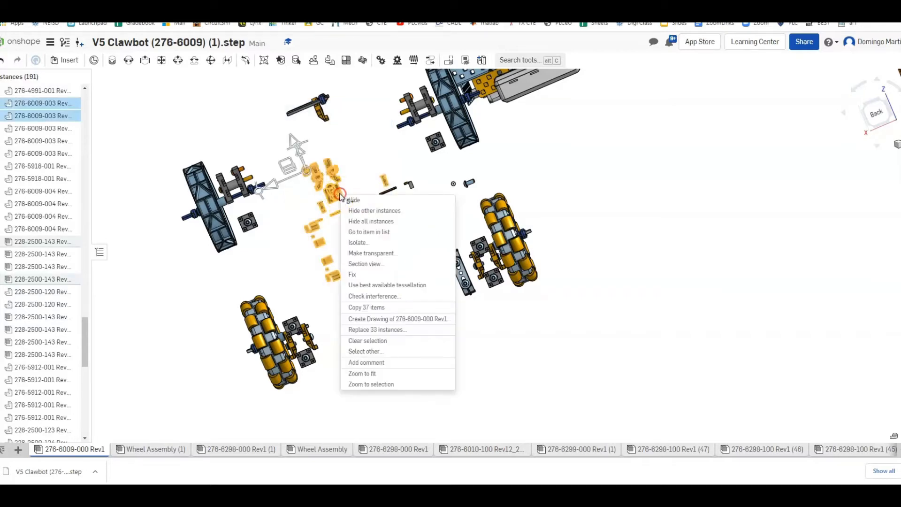
left_click(350, 201)
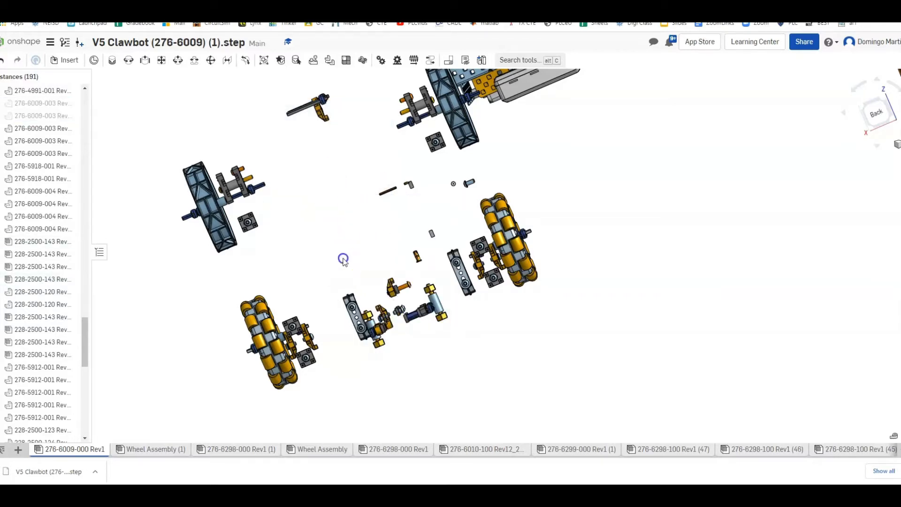
Hide the lower hardware cluster between the omni wheels, plus the remaining bracket, screws and spacers beside it
left_click_drag(343, 259, 467, 366)
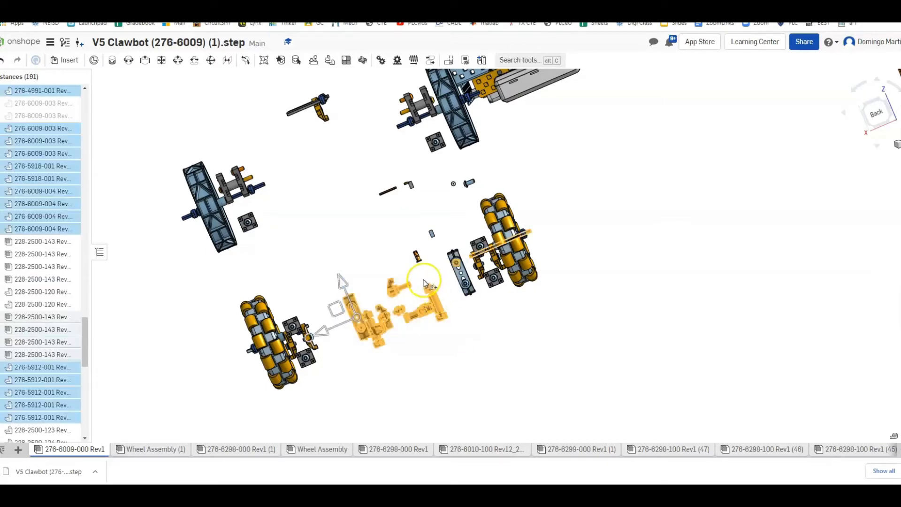
right_click(402, 287)
left_click(412, 85)
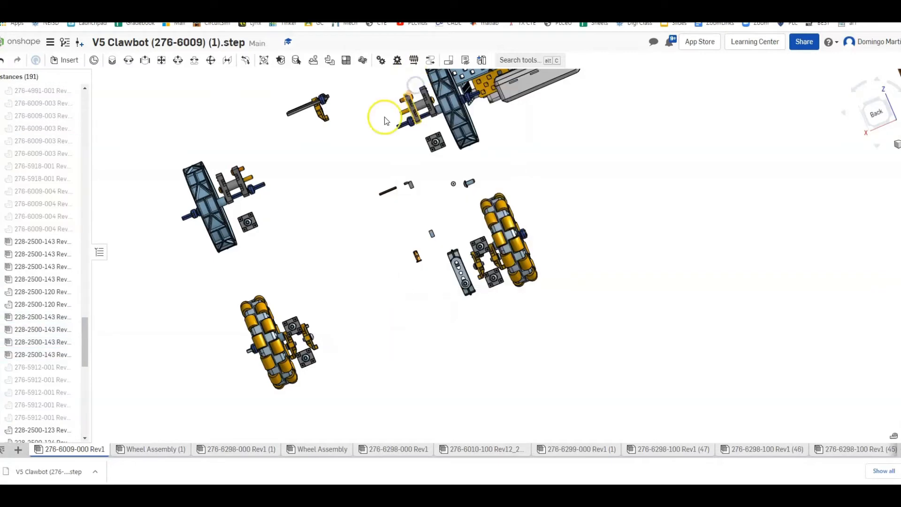
left_click_drag(380, 158, 479, 308)
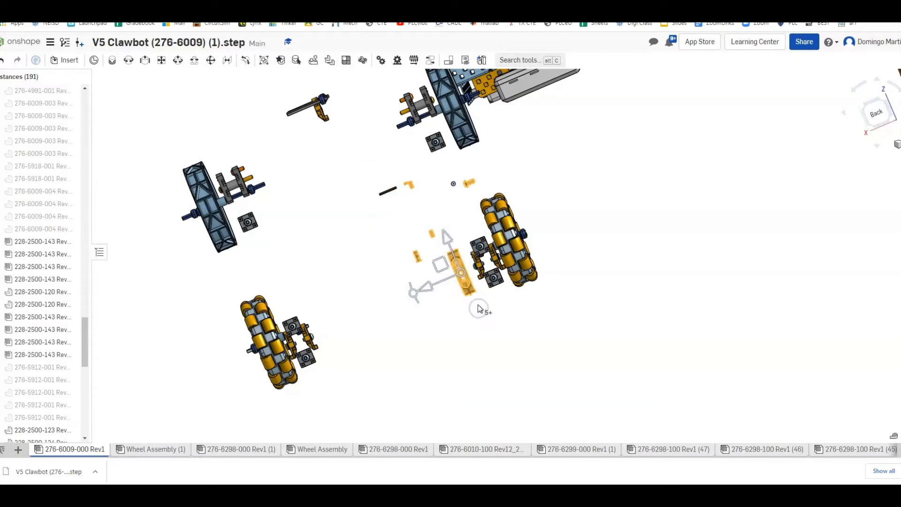
right_click(464, 277)
left_click(493, 61)
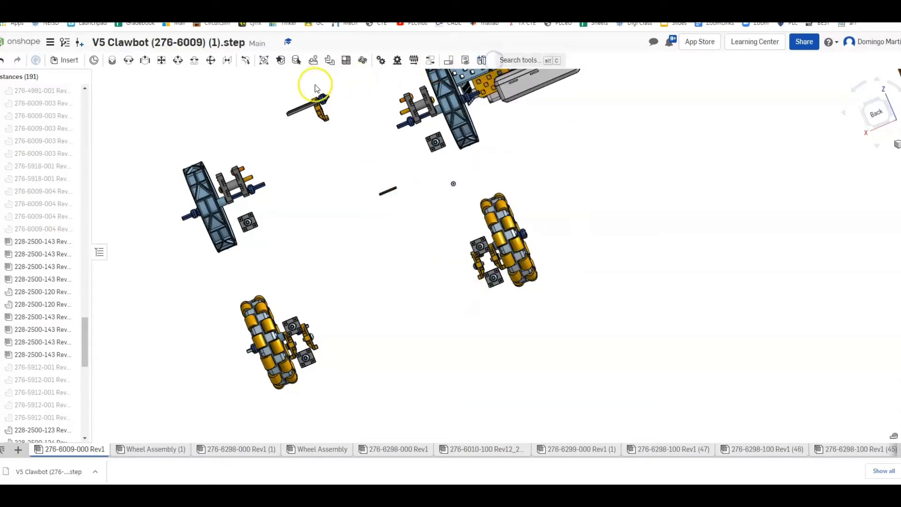
Move the leftover collar and screw into empty space away from the wheel assemblies and hide them
middle_click_drag(362, 197, 363, 260)
left_click_drag(280, 119, 418, 173)
left_click(302, 166)
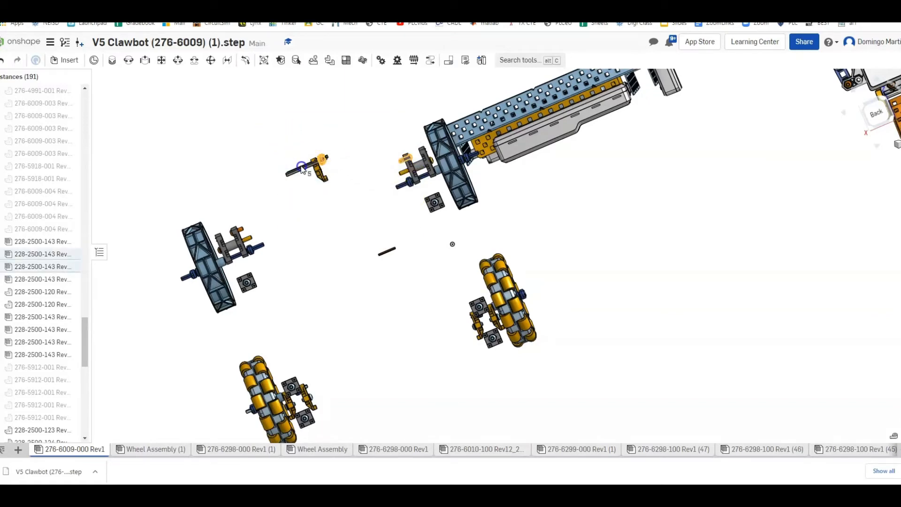
left_click_drag(326, 156, 401, 190)
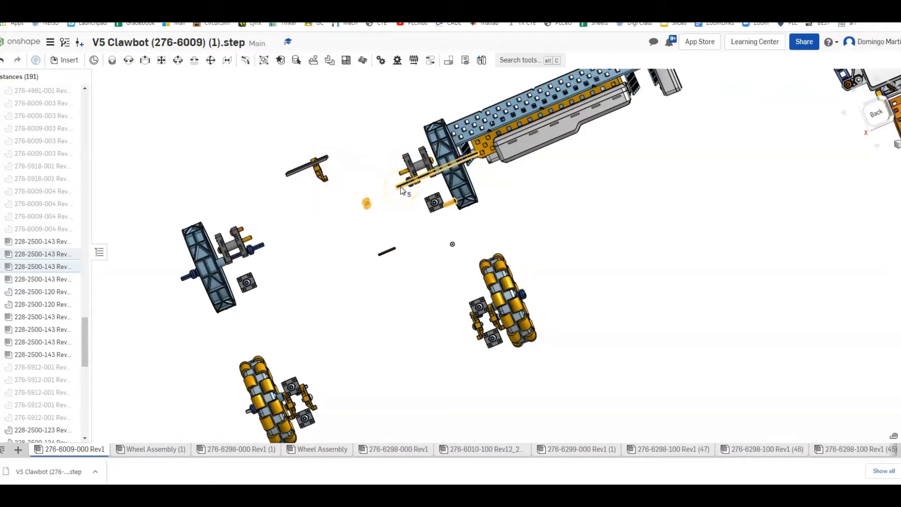
left_click_drag(389, 189, 330, 197)
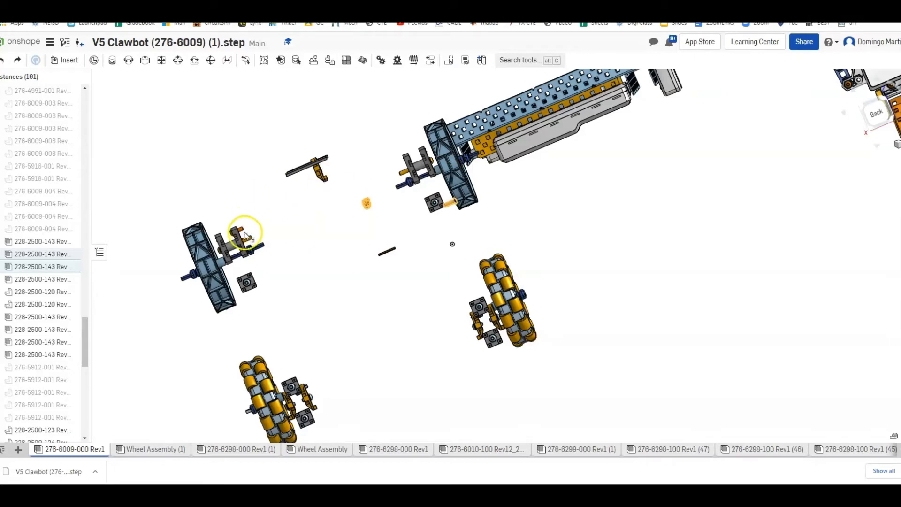
left_click_drag(232, 250, 232, 249)
left_click(229, 216)
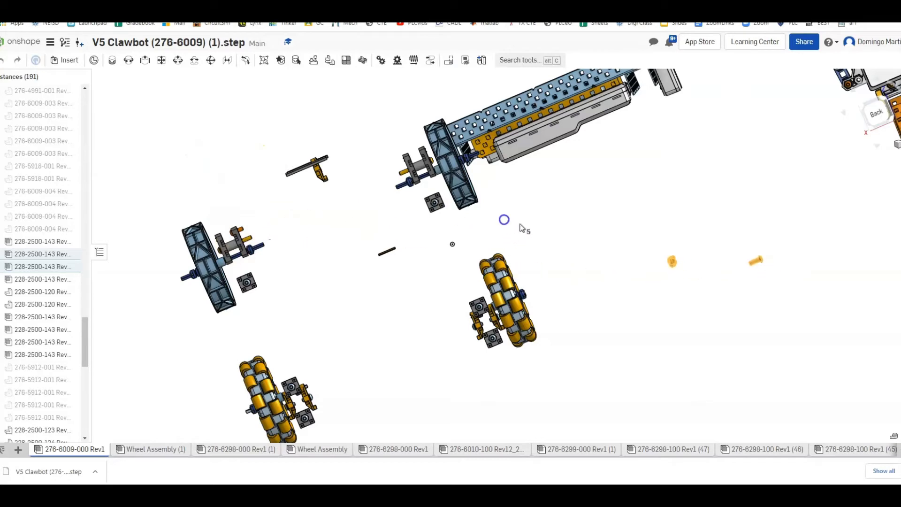
right_click(671, 261)
left_click(684, 268)
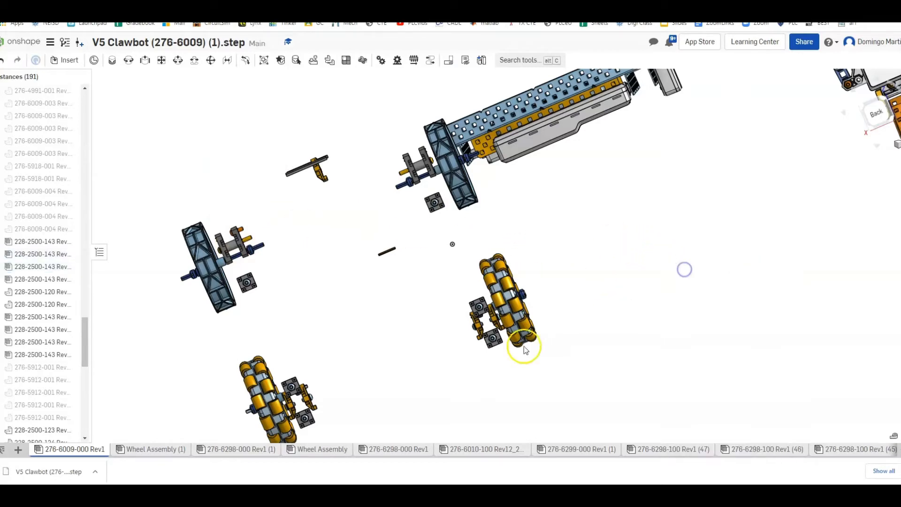
Select the three small bearing parts above the bracket beside the omni wheel nearest the chassis and hide them
scroll(483, 342, "up", 5)
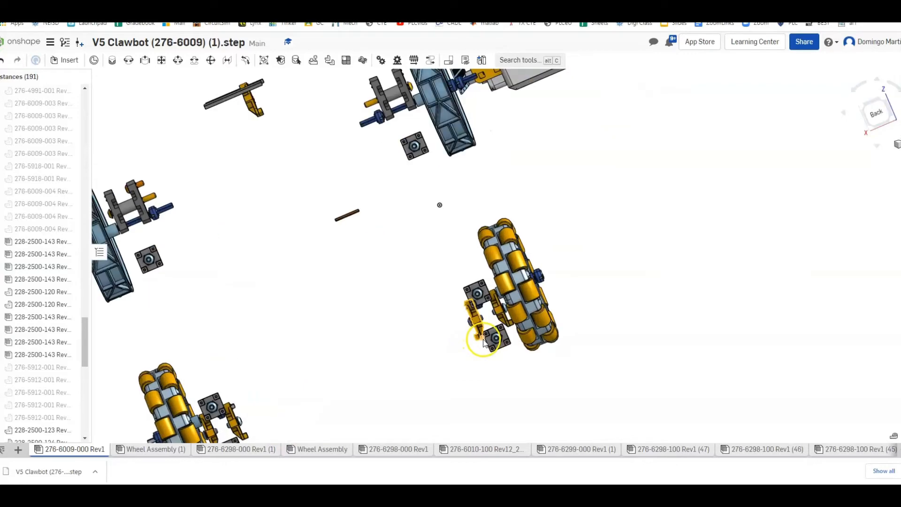
right_click_drag(475, 355, 445, 304)
left_click_drag(431, 257, 492, 298)
right_click(501, 304)
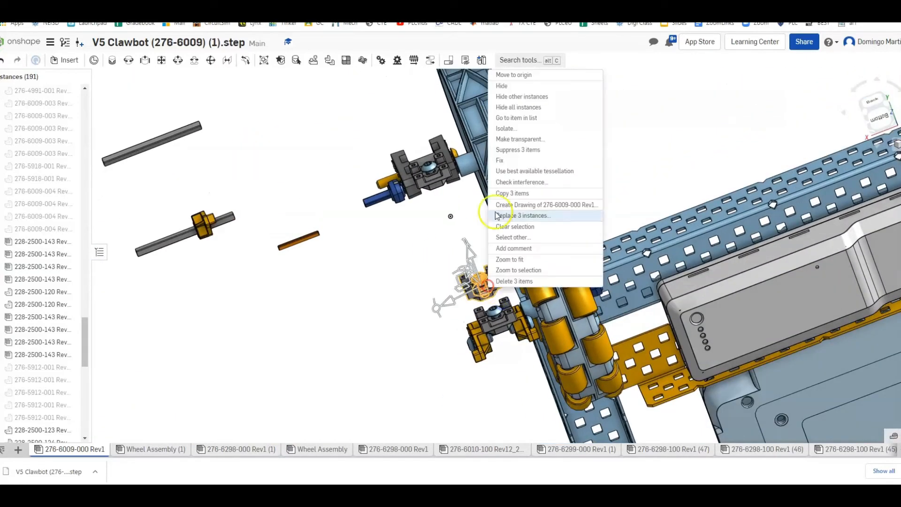
left_click(499, 89)
Select the loose shaft carrying the yellow collar in the empty space and hide both parts
middle_click_drag(271, 205, 399, 241)
left_click_drag(187, 157, 394, 306)
right_click(355, 255)
left_click(383, 55)
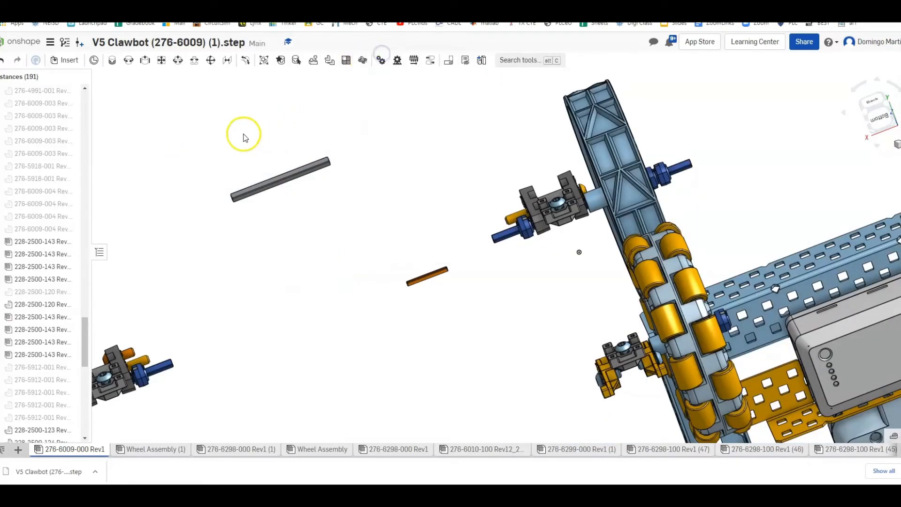
Hide the small orange bar and the long gray shaft floating between the wheel assemblies
left_click_drag(244, 135, 443, 312)
right_click(429, 278)
left_click(452, 38)
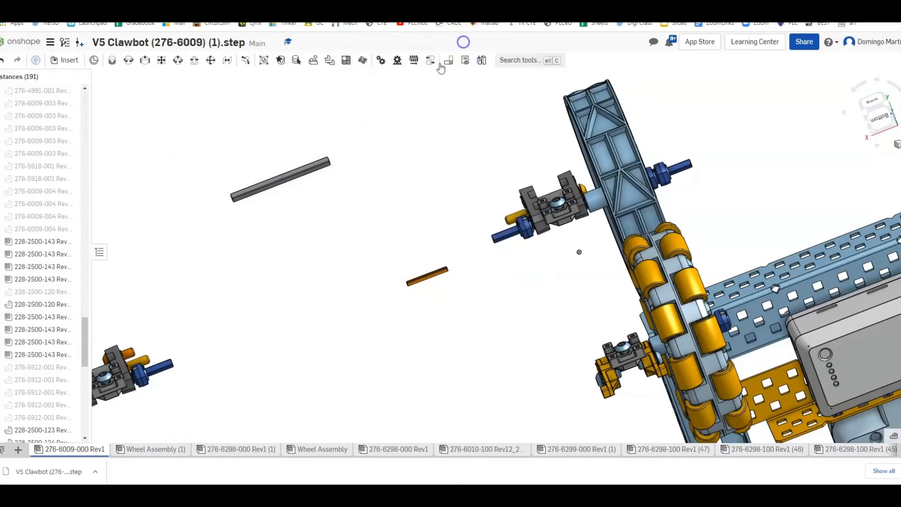
right_click(318, 165)
left_click(363, 194)
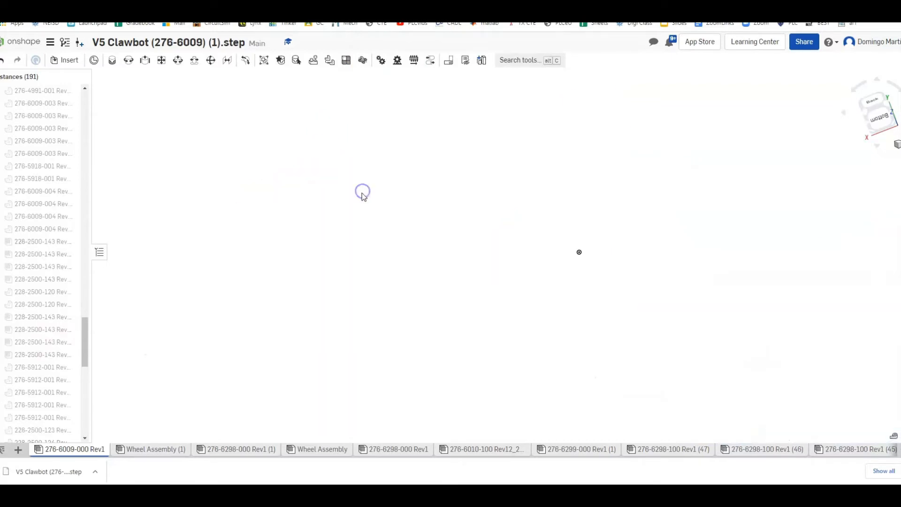
right_click(292, 178)
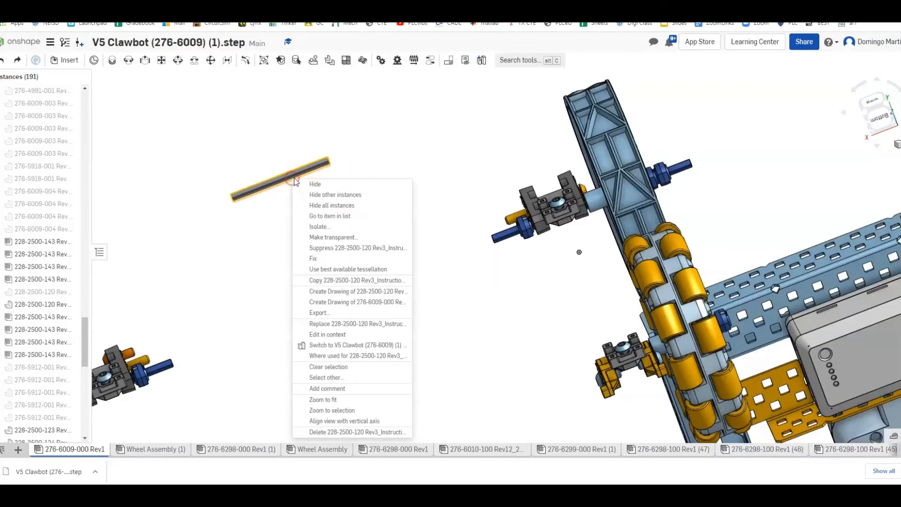
left_click(306, 184)
Select the bearing blocks, standoffs, screw and collar parts on the detached plain wheel's shaft and hide them together
scroll(342, 263, "down", 5)
scroll(284, 292, "up", 8)
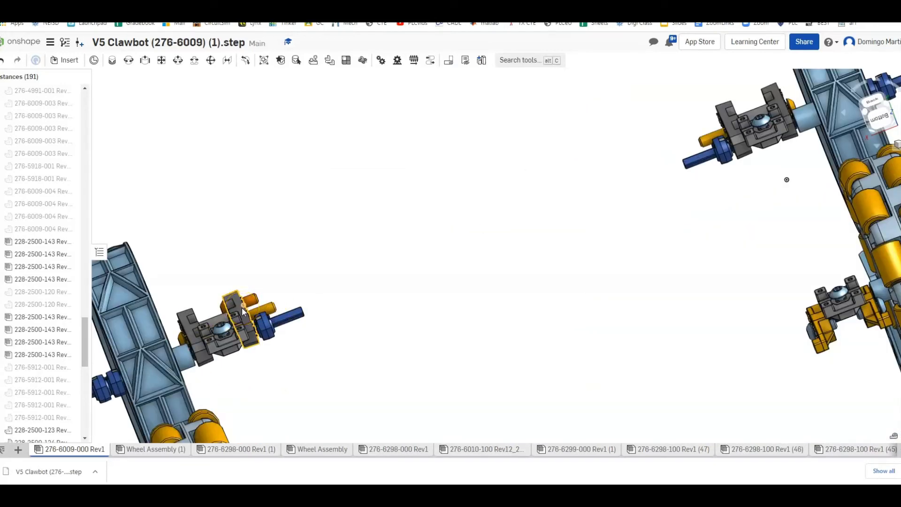
left_click(241, 308)
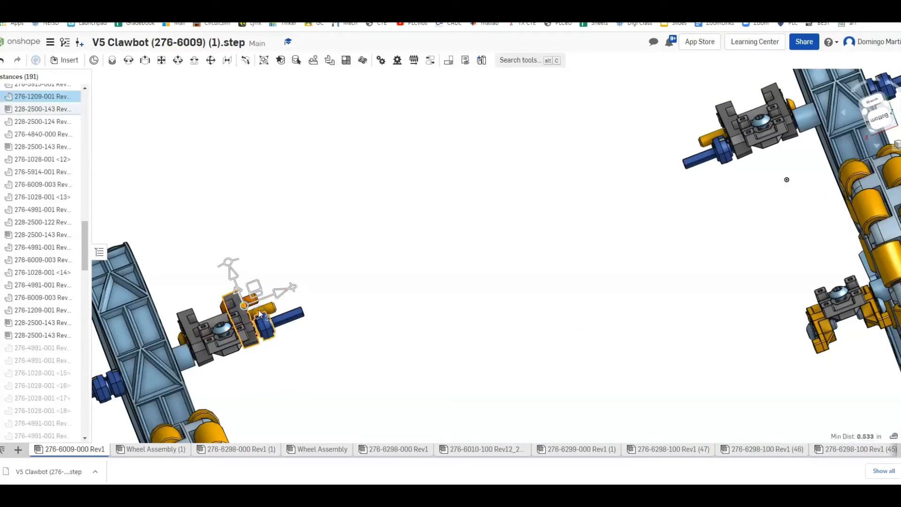
left_click(261, 311)
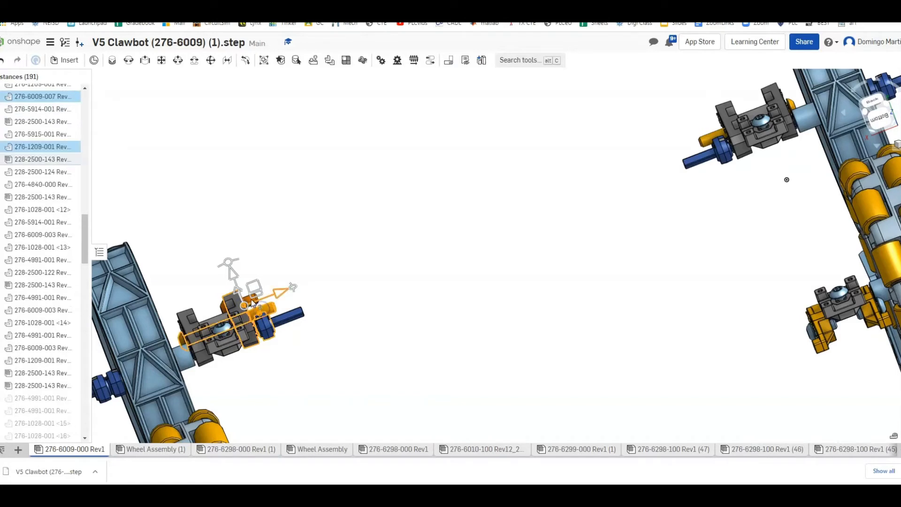
left_click(219, 338)
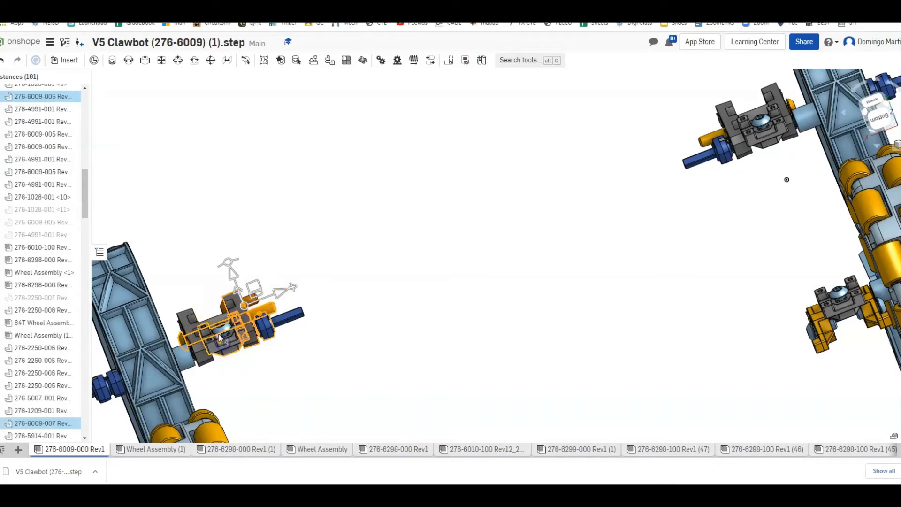
left_click(221, 333)
left_click(188, 314)
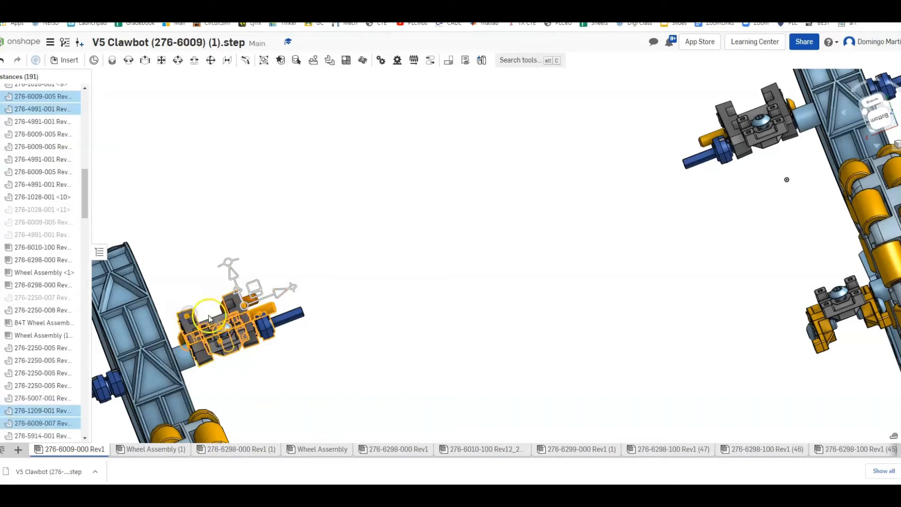
left_click(216, 323)
left_click(224, 312)
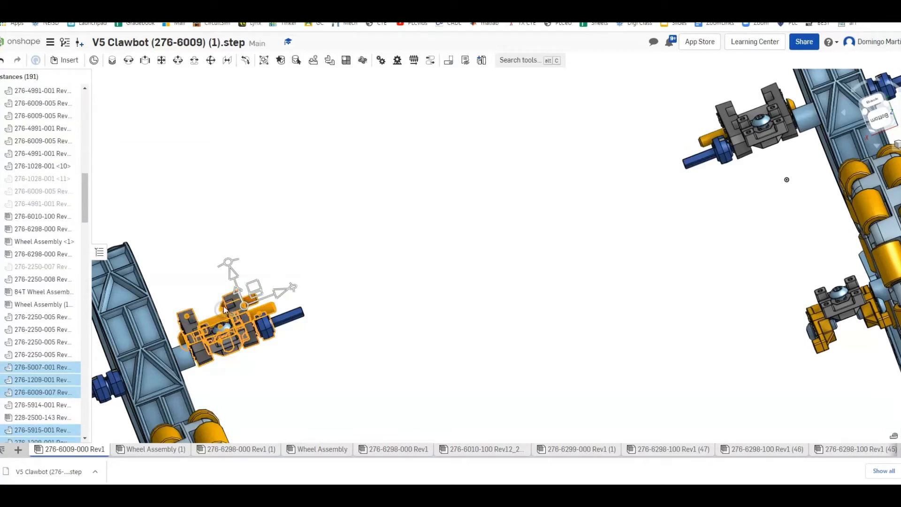
right_click(227, 305)
left_click(263, 115)
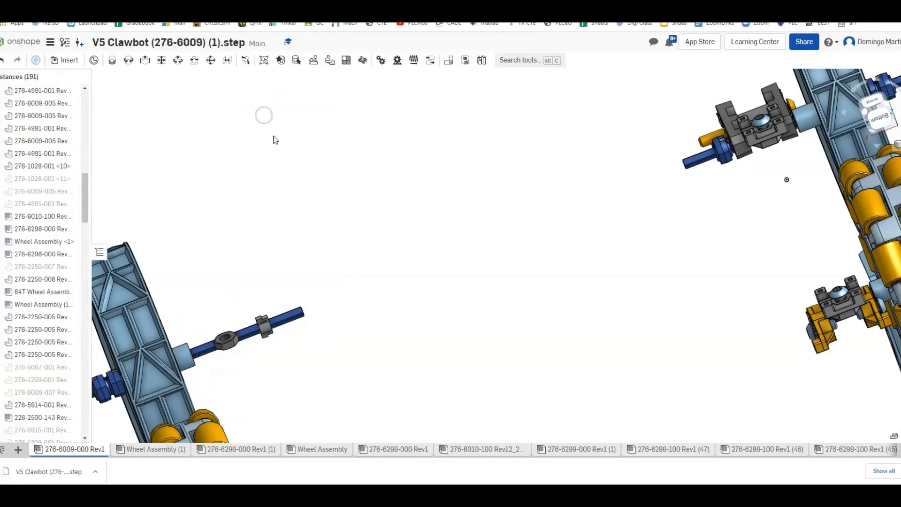
Hide the leftover nut and gray collar on the detached plain wheel's shaft
left_click(230, 344)
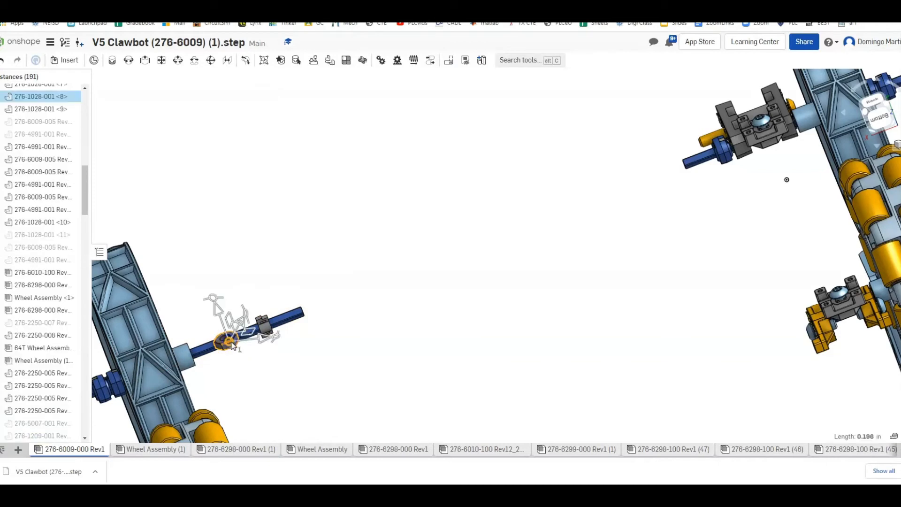
left_click(270, 332)
right_click(271, 330)
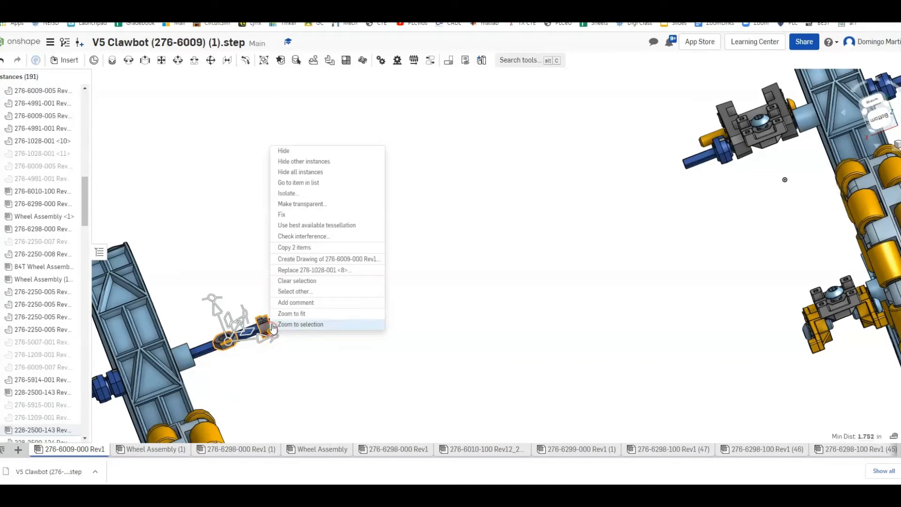
left_click(295, 152)
Try to hide the bearing and bracket parts beside both omni wheels and on the chassis-side plain wheel's shaft in one selection
middle_click_drag(340, 341, 460, 229)
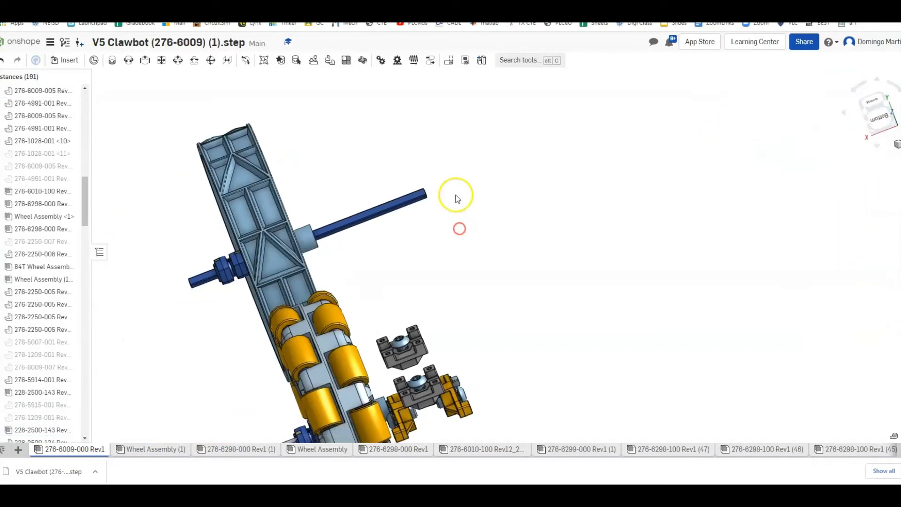
left_click(424, 346)
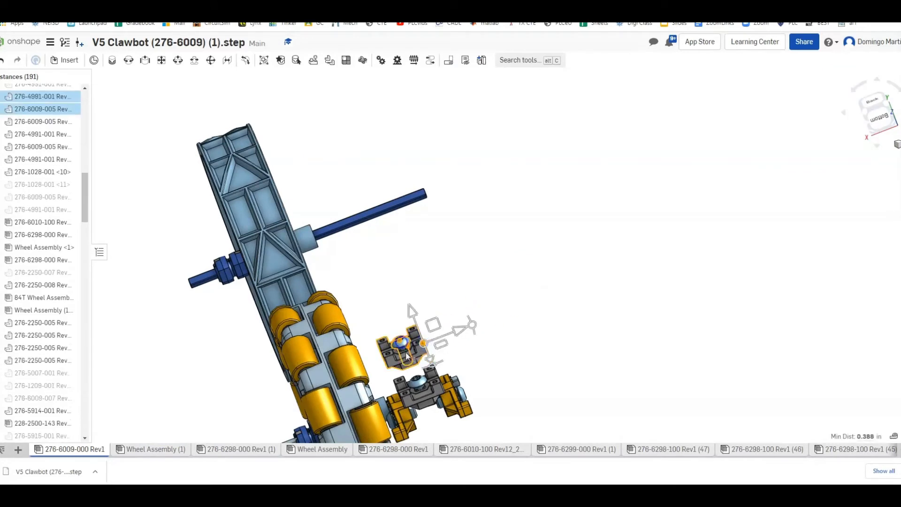
left_click(423, 390)
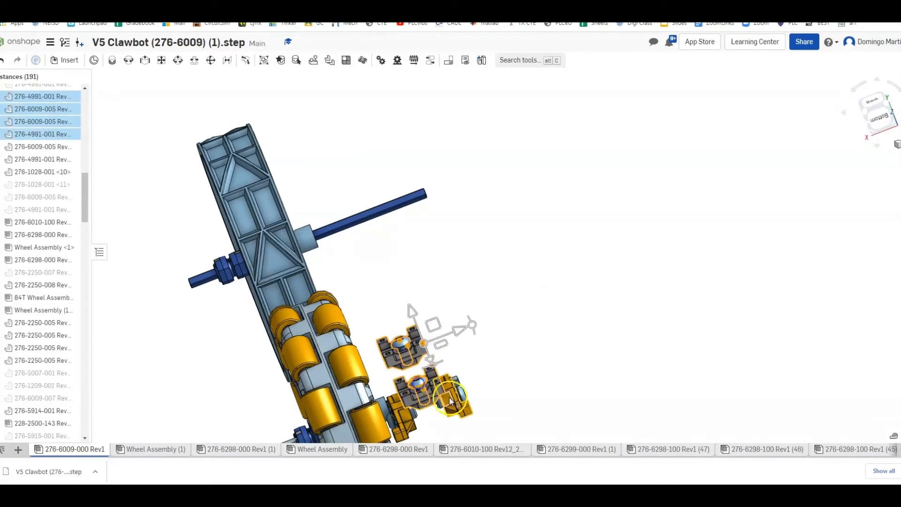
left_click(449, 403)
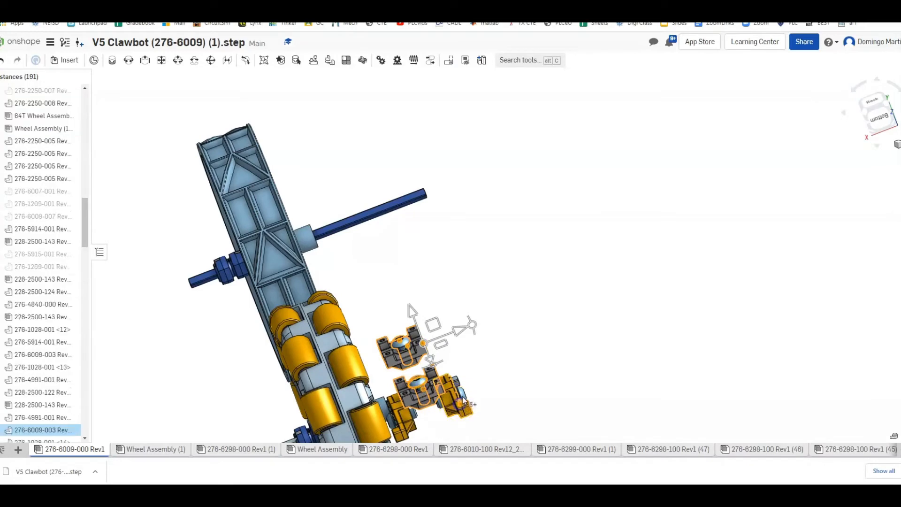
left_click(409, 416)
scroll(438, 376, "down", 4)
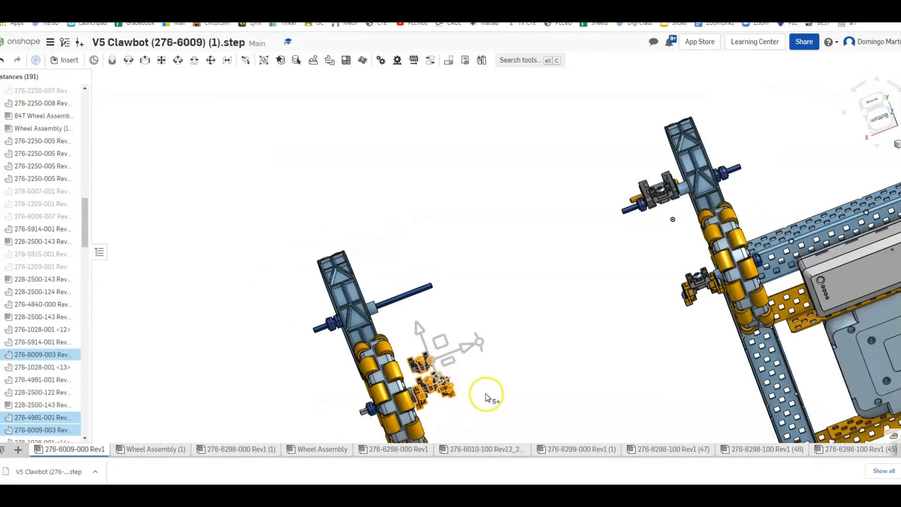
middle_click_drag(487, 397, 362, 352)
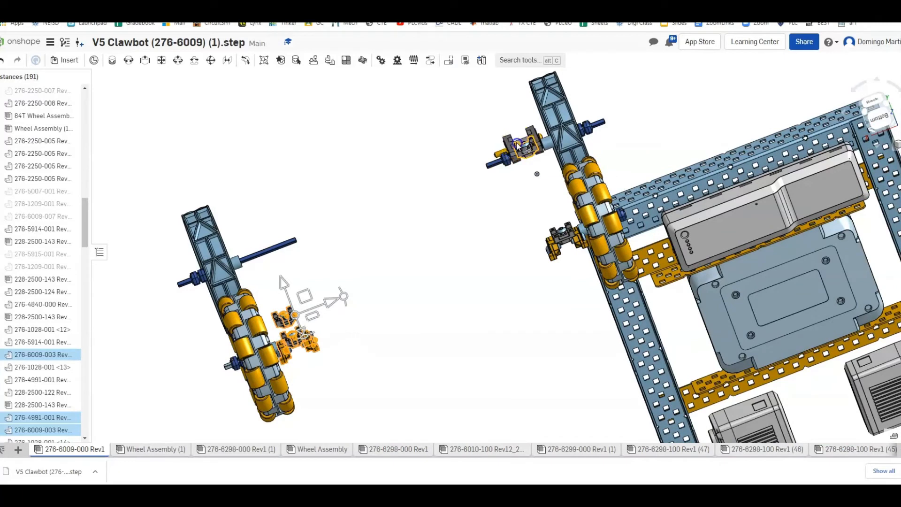
left_click(517, 145)
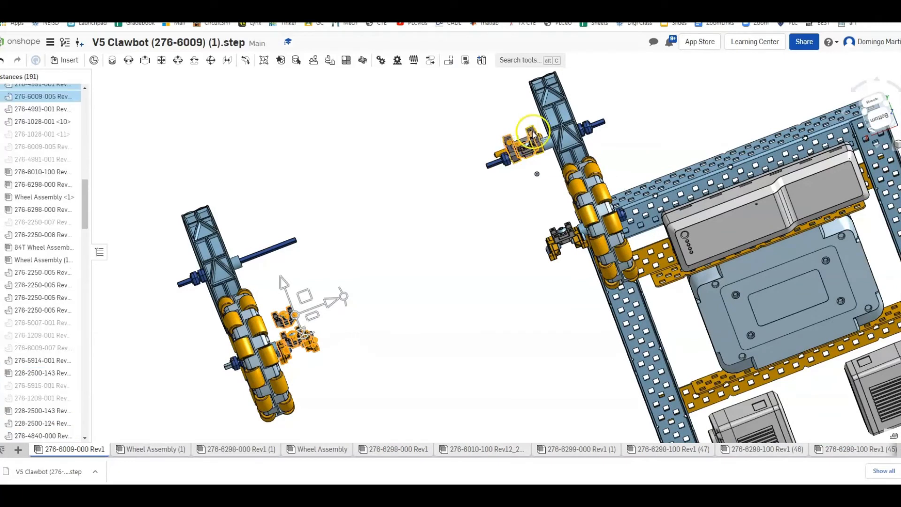
left_click_drag(516, 149, 502, 155)
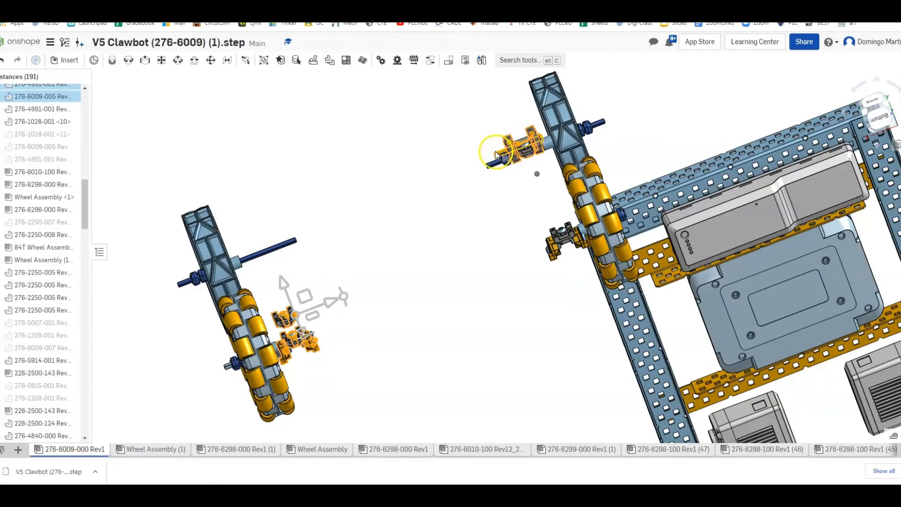
left_click(552, 243)
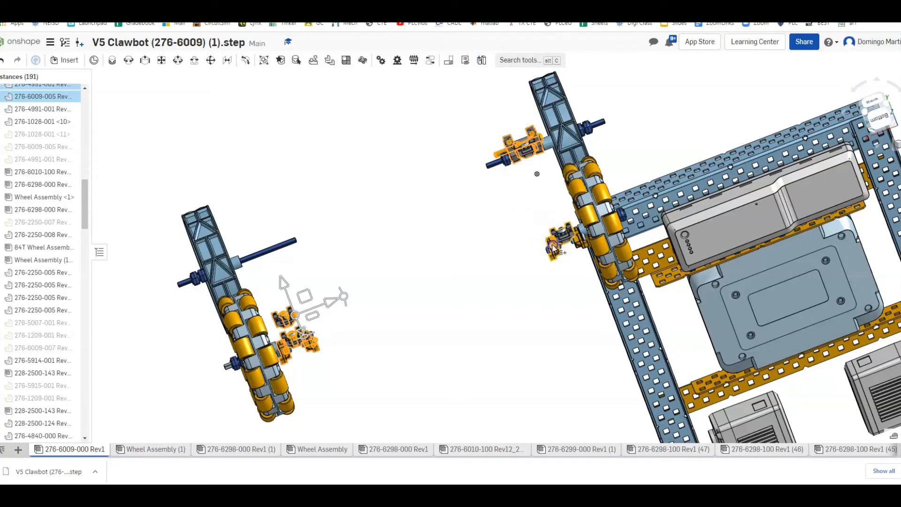
right_click(566, 243)
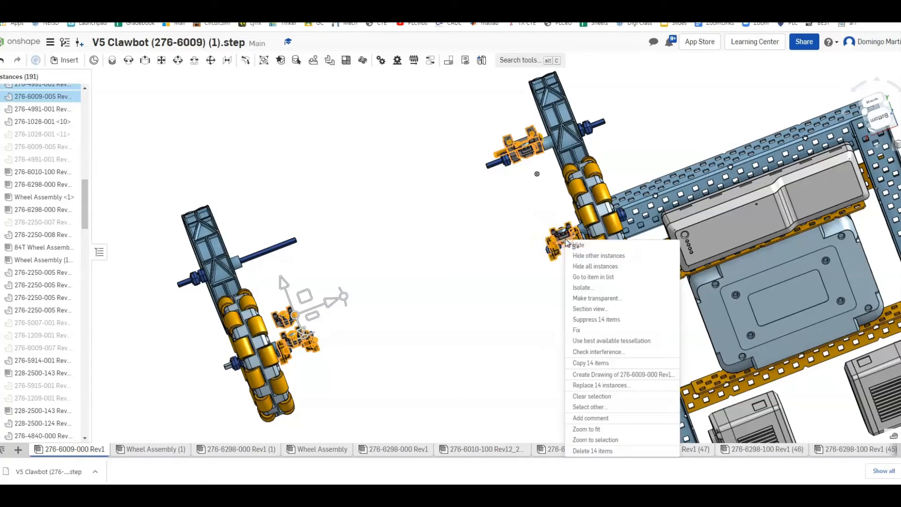
left_click(565, 251)
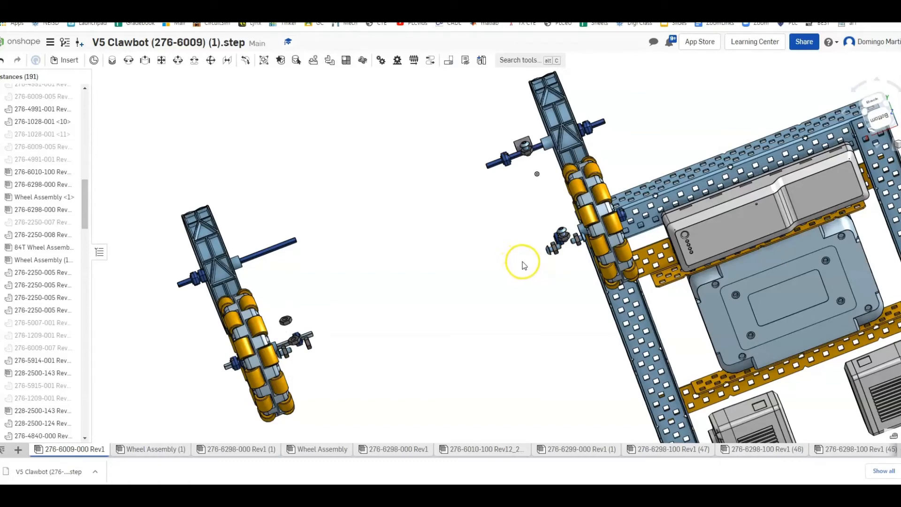
Hide the remaining nuts and small hardware beside the chassis-side omni wheel one by one
scroll(553, 253, "up", 6)
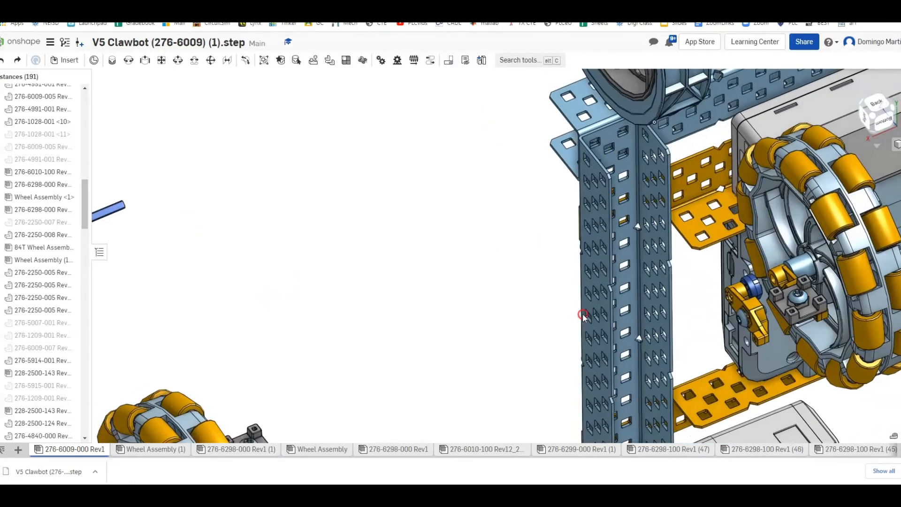
scroll(563, 319, "down", 5)
right_click(594, 151)
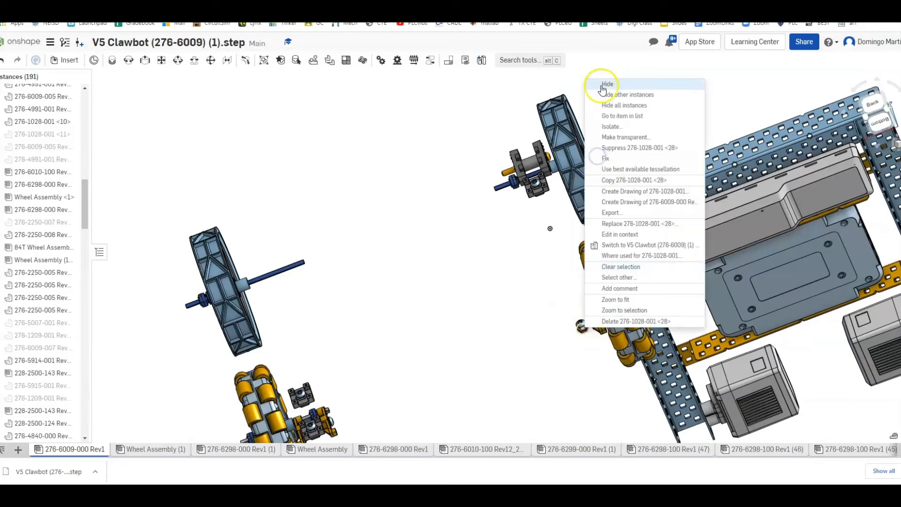
left_click(616, 99)
right_click(582, 325)
left_click(590, 89)
right_click(596, 323)
left_click(612, 86)
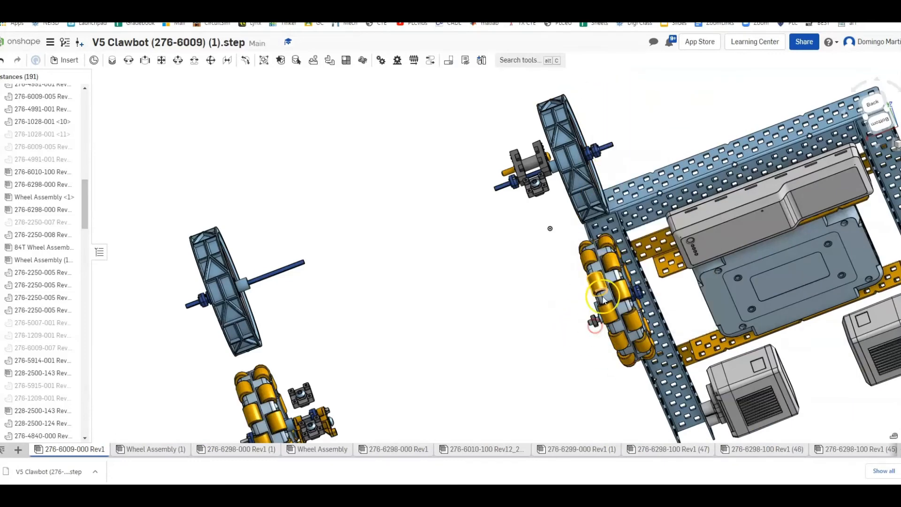
right_click(595, 320)
left_click(616, 59)
Hide the bearing blocks, yellow standoff and screw hardware around the chassis-side plain wheel's shaft one by one
right_click(526, 163)
left_click(549, 170)
right_click(537, 152)
left_click(548, 160)
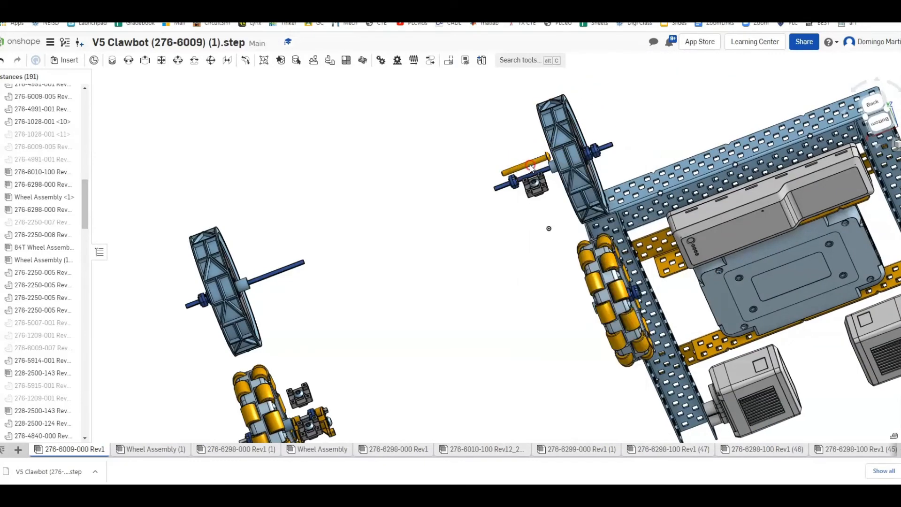
right_click(529, 165)
left_click(544, 172)
right_click(531, 190)
left_click(547, 201)
right_click(537, 190)
left_click(548, 194)
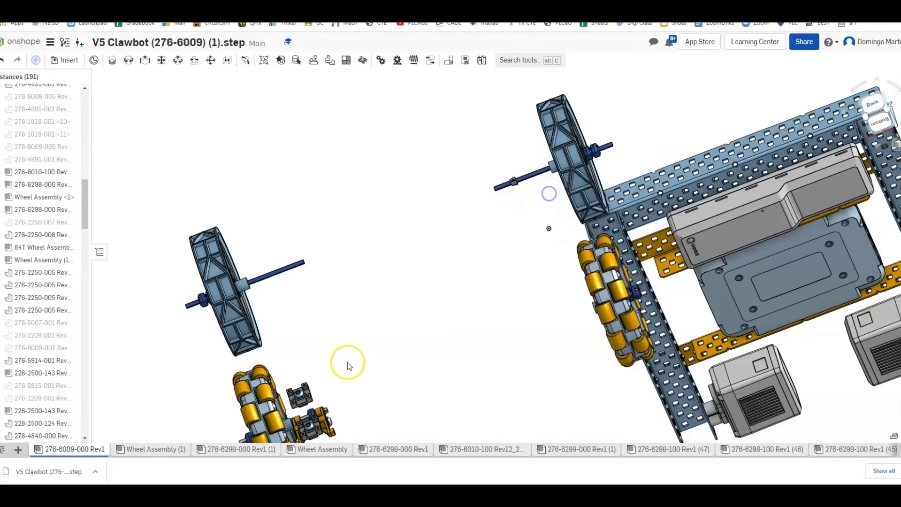
Hide the loose bearing block with its screw and nut above the detached omni wheel's shaft
right_click(306, 395)
left_click(328, 163)
right_click(304, 398)
left_click(349, 166)
right_click(306, 401)
left_click(371, 159)
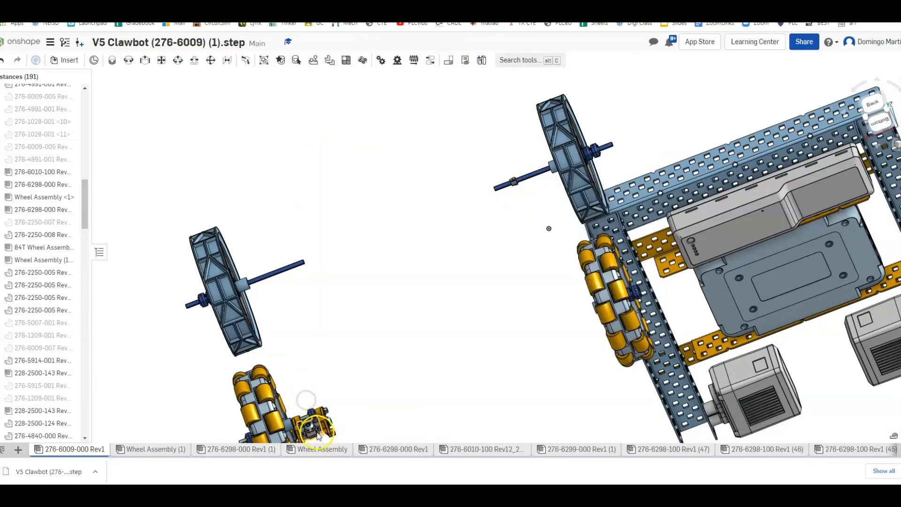
Hide the remaining bearing block, screws, collar and nuts around the detached omni wheel's shaft one by one
right_click(316, 434)
left_click(353, 202)
scroll(315, 413, "up", 3)
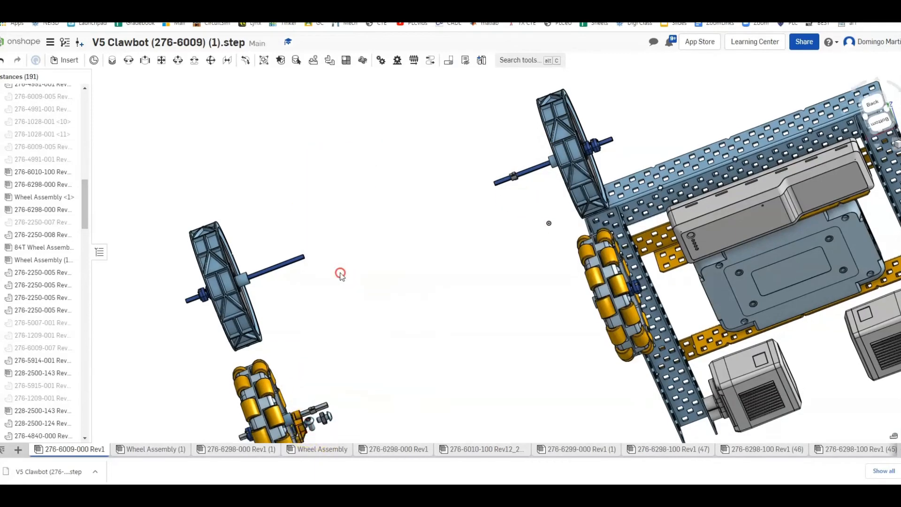
right_click(310, 393)
left_click(352, 163)
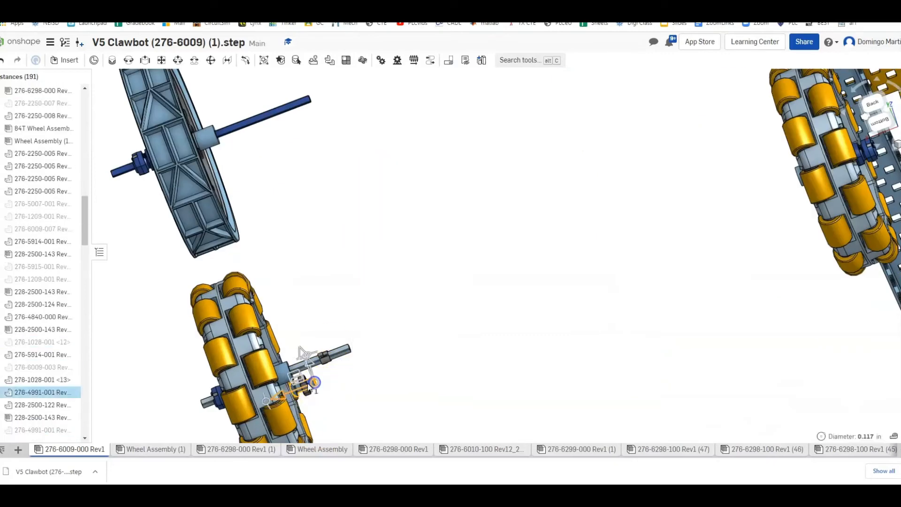
right_click(324, 362)
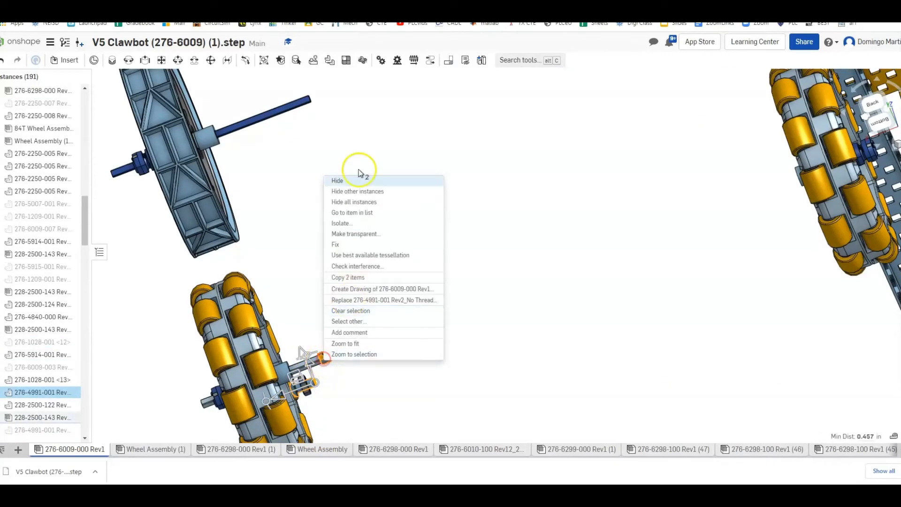
left_click(356, 177)
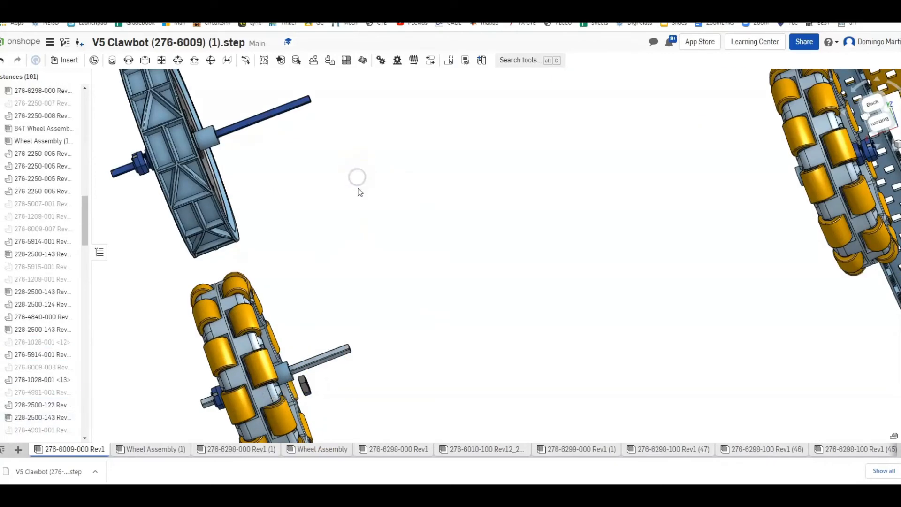
right_click(308, 383)
left_click(342, 156)
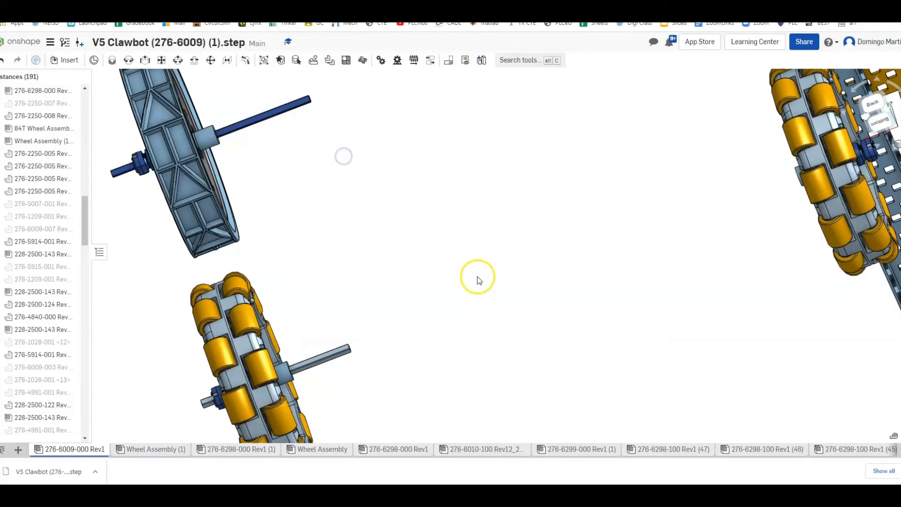
Copy the detached omni wheel's shaft and paste the copy into the open space near the chassis-side omni wheel
scroll(477, 277, "up", 3)
right_click_drag(477, 257, 475, 264)
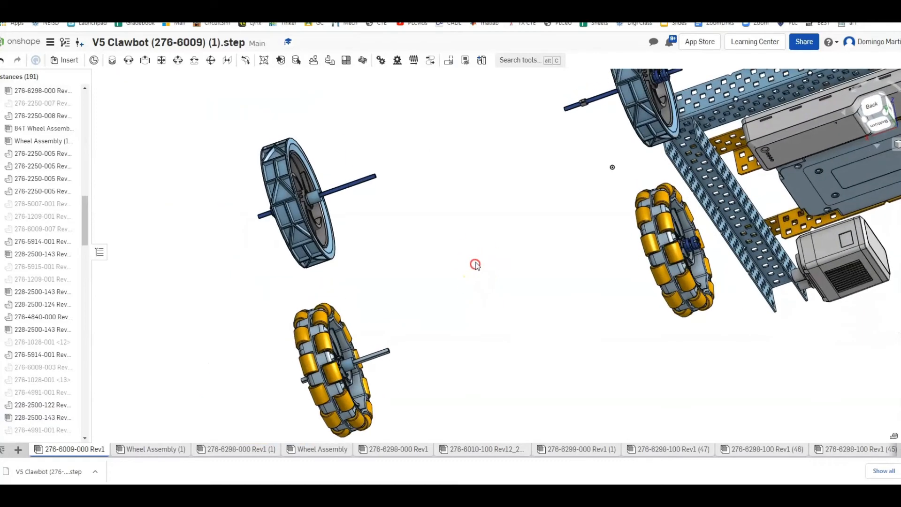
scroll(475, 264, "up", 2)
middle_click_drag(477, 260, 353, 261)
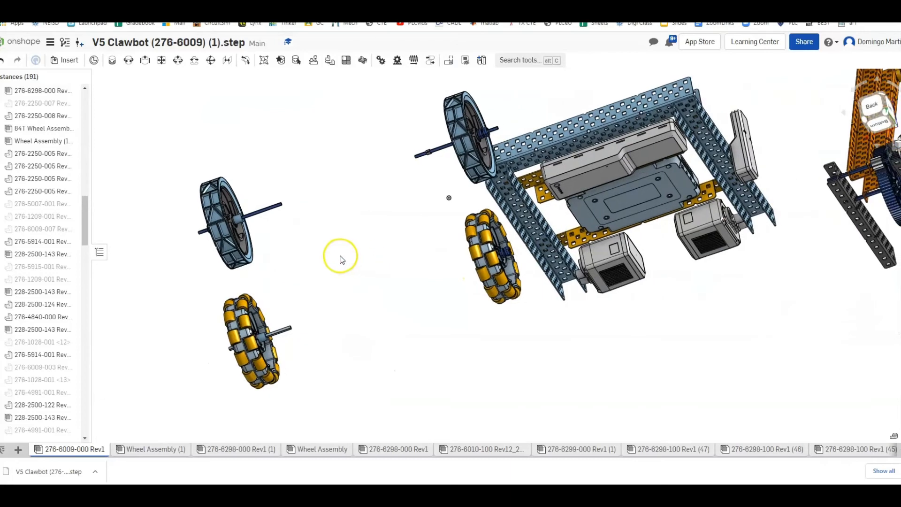
right_click(284, 329)
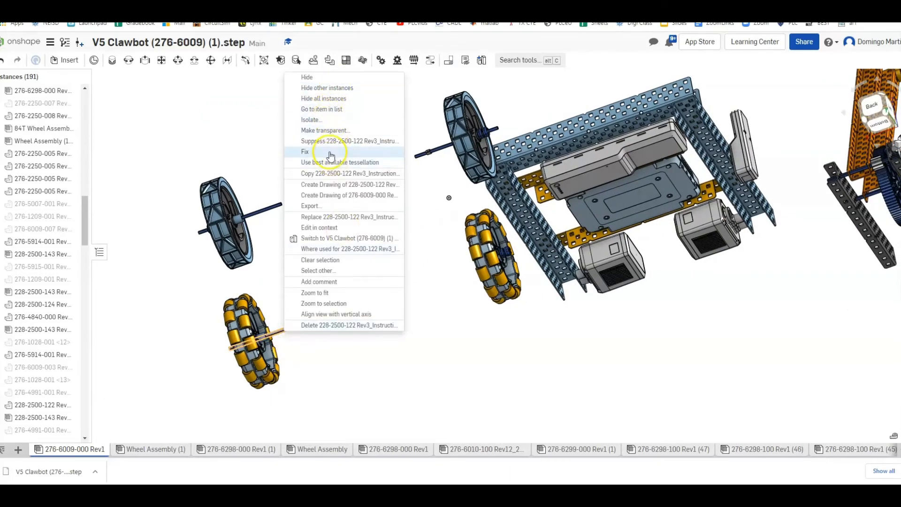
left_click(342, 180)
right_click(414, 277)
left_click(450, 306)
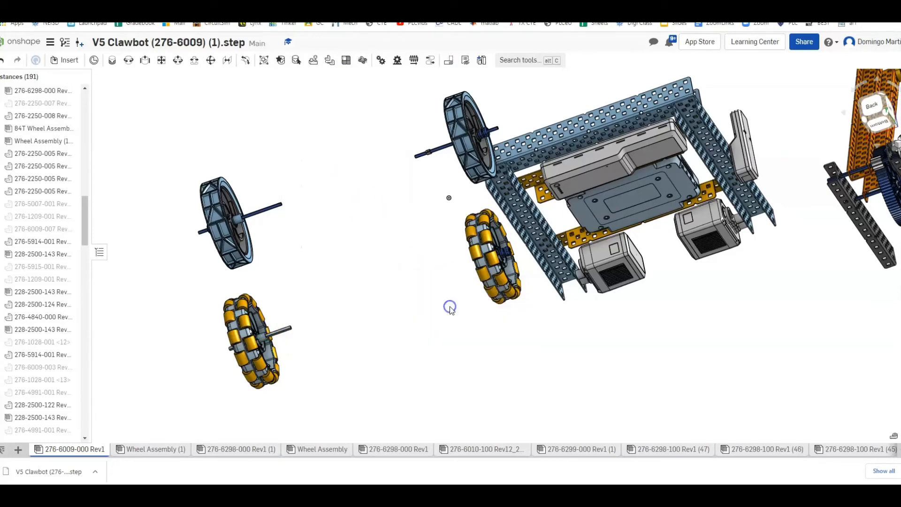
Try to fasten the end of the pasted shaft to the centre of the blue hub piece on the chassis-side omni wheel
middle_click_drag(447, 292, 424, 314)
right_click_drag(424, 314, 421, 285)
scroll(403, 324, "up", 4)
right_click_drag(183, 136, 284, 155)
scroll(288, 160, "up", 3)
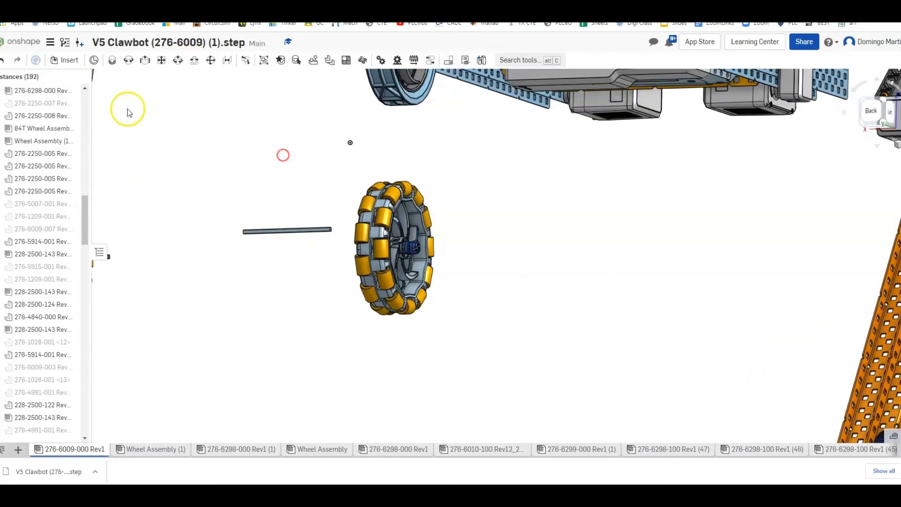
left_click(109, 62)
scroll(328, 228, "up", 5)
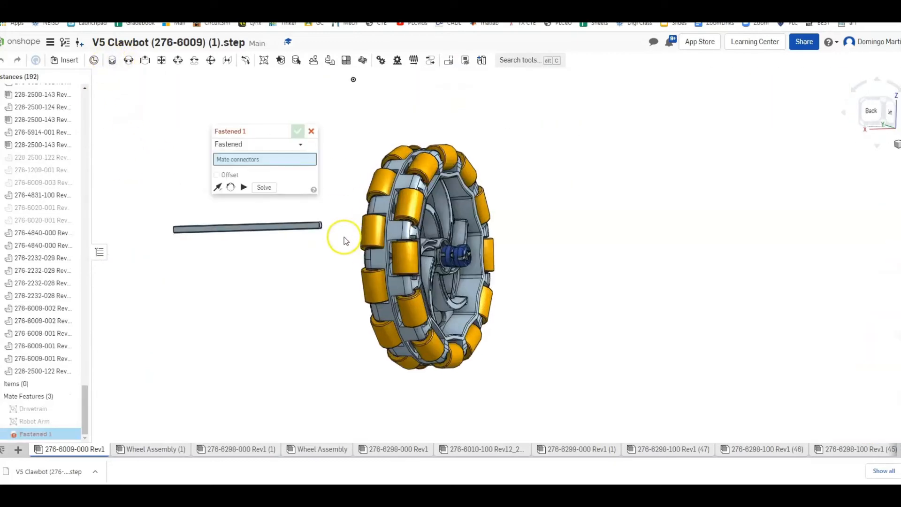
scroll(314, 225, "up", 5)
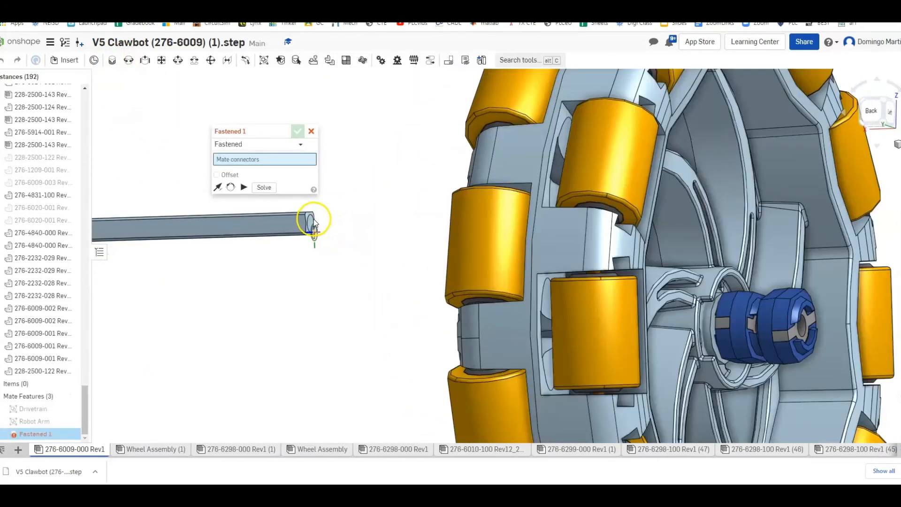
scroll(313, 230, "up", 3)
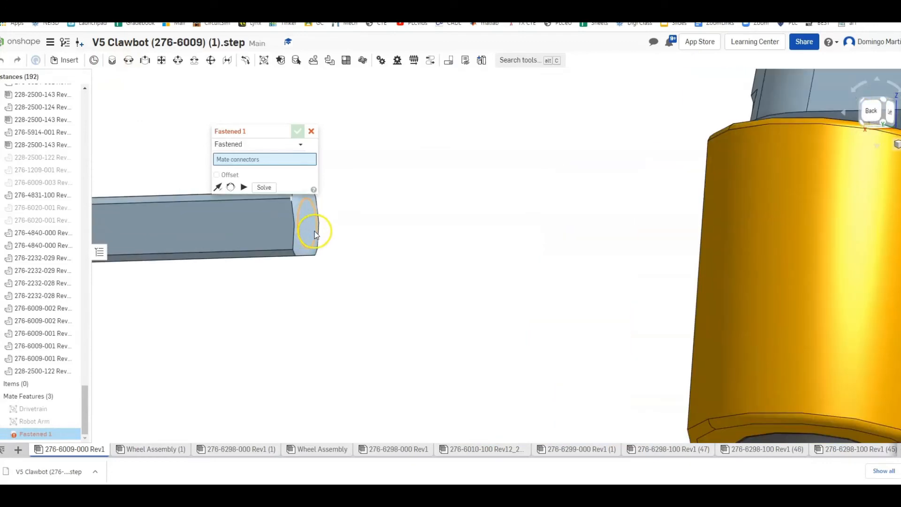
left_click(310, 226)
scroll(366, 242, "down", 5)
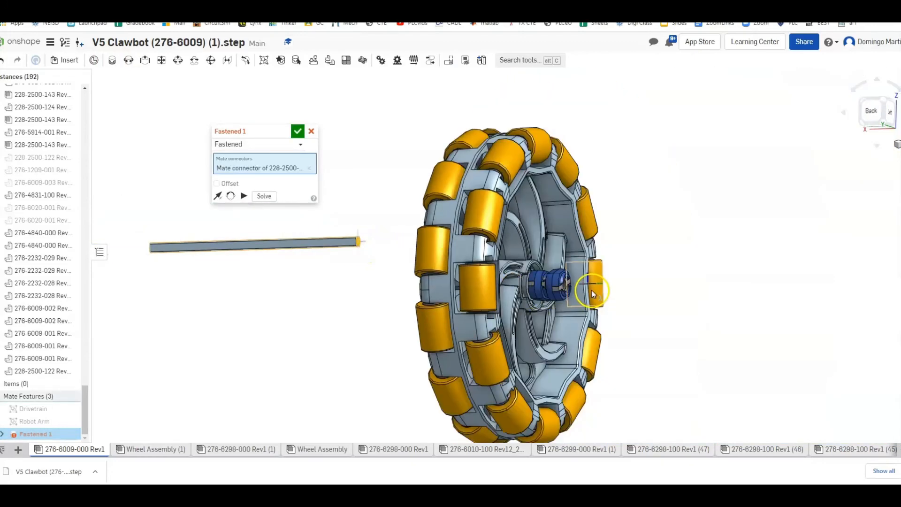
right_click_drag(539, 290, 536, 292)
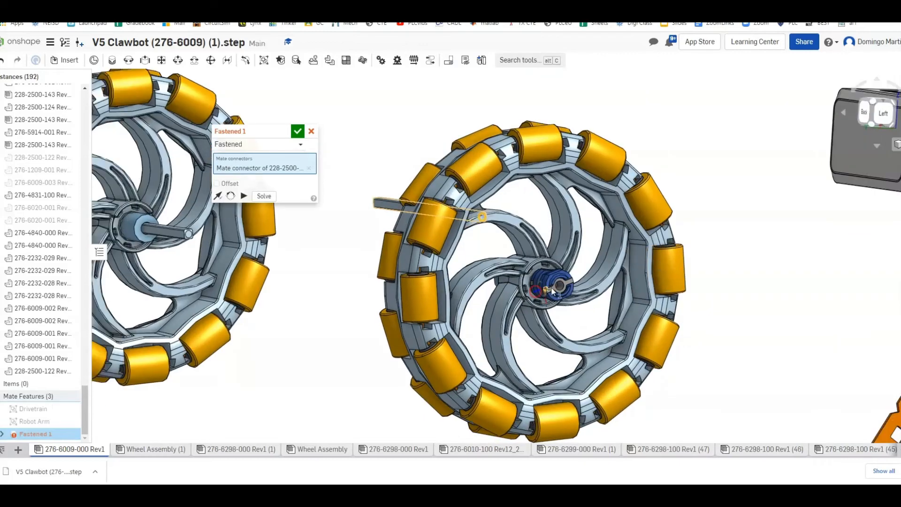
scroll(559, 285, "up", 5)
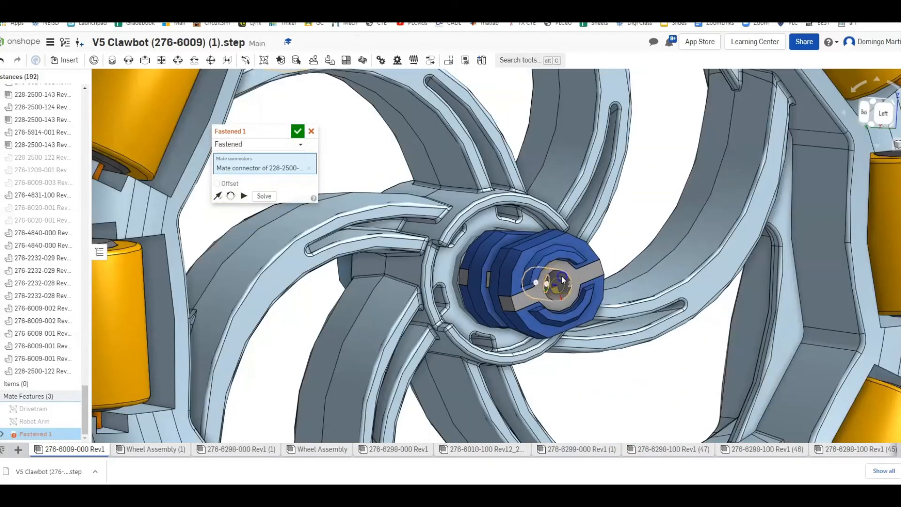
left_click(561, 278)
scroll(562, 277, "down", 5)
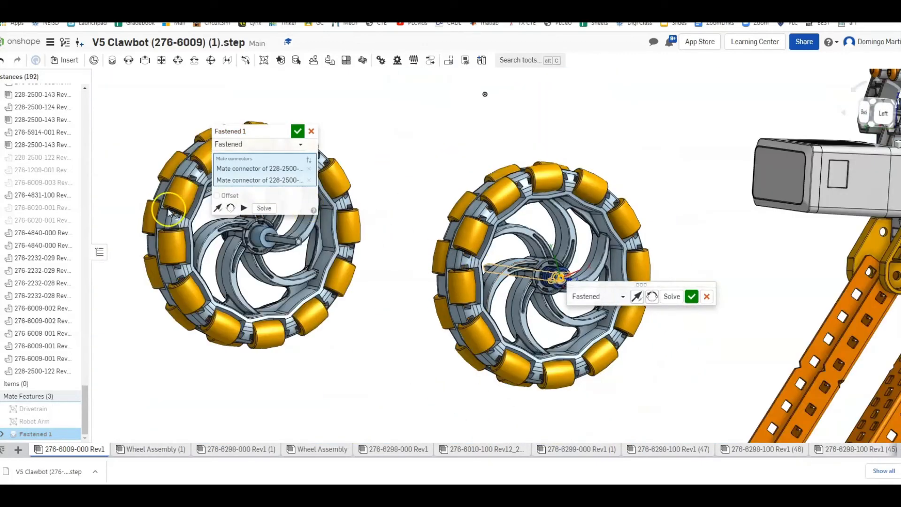
Try a Z offset of 1 in on the shaft's Fastened mate, and discard the mate
left_click(218, 195)
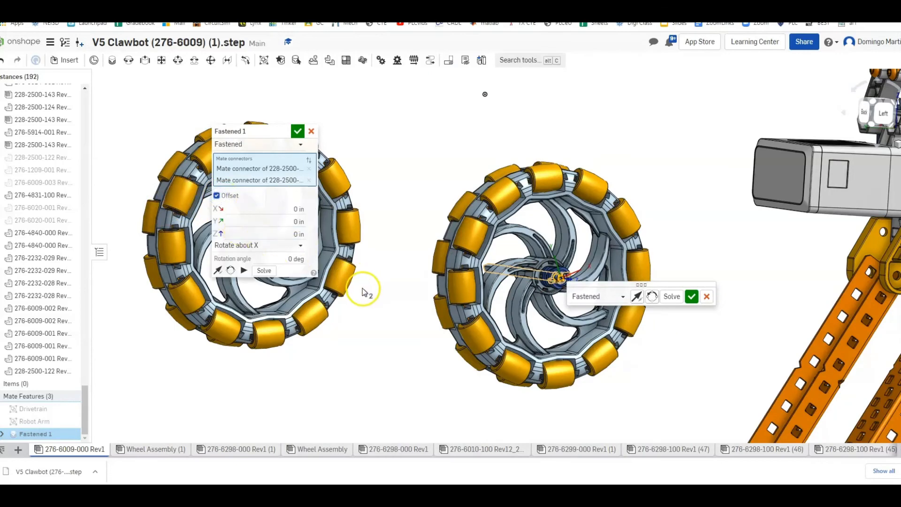
right_click_drag(368, 294, 322, 256)
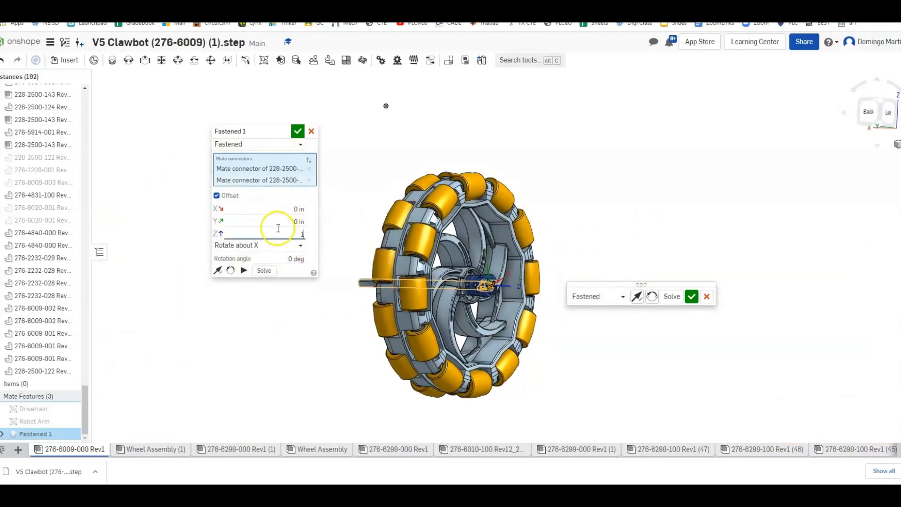
left_click(276, 221)
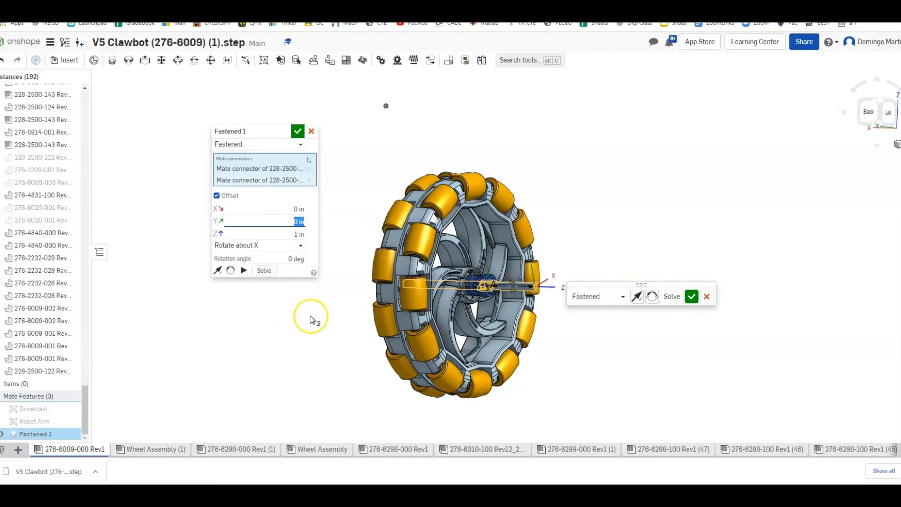
mouse_move(311, 316)
right_mouse_down()
mouse_move(341, 320)
mouse_move(313, 316)
right_mouse_up()
scroll(342, 320, "down", 4)
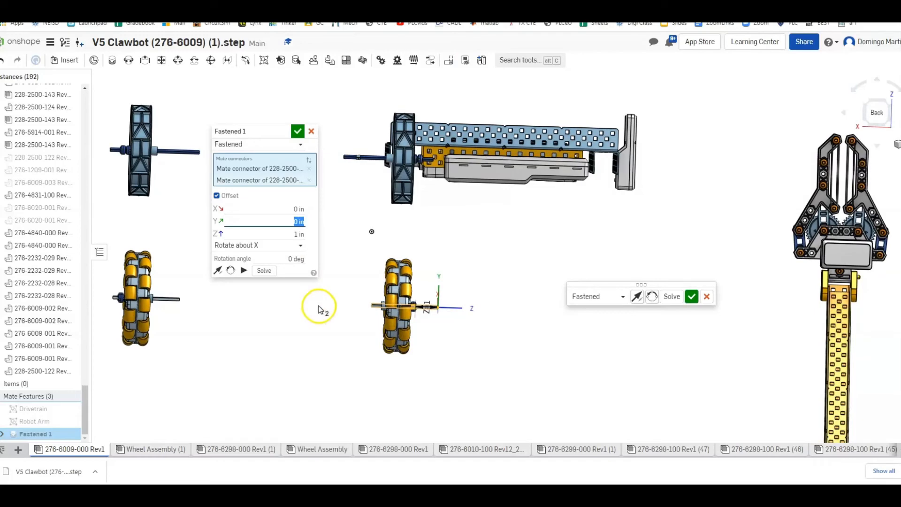
scroll(319, 307, "up", 3)
scroll(317, 303, "down", 4)
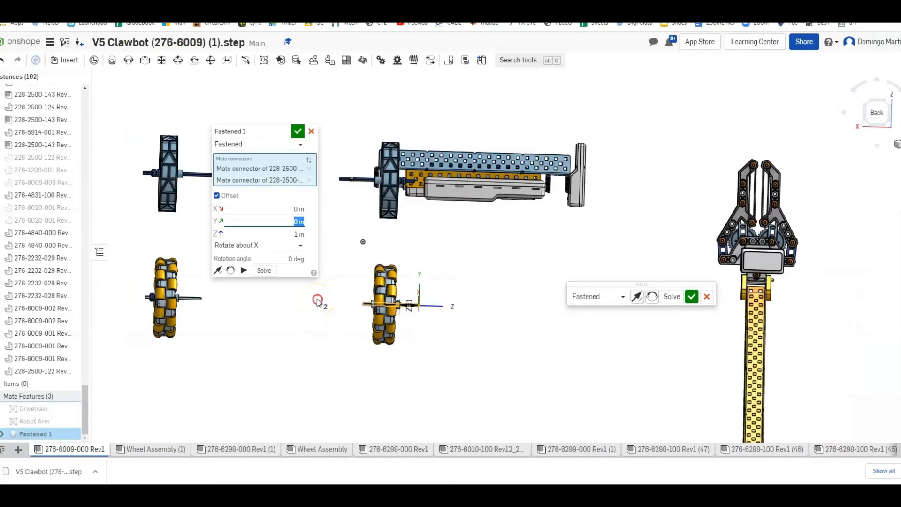
left_click(311, 131)
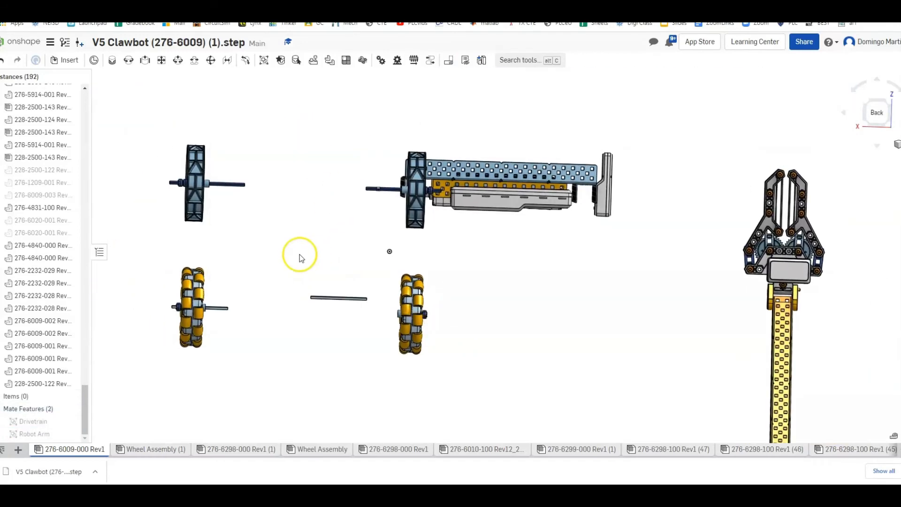
Hide the chassis-side omni wheel together with the pasted loose shaft
left_click_drag(304, 239, 459, 382)
right_click(433, 299)
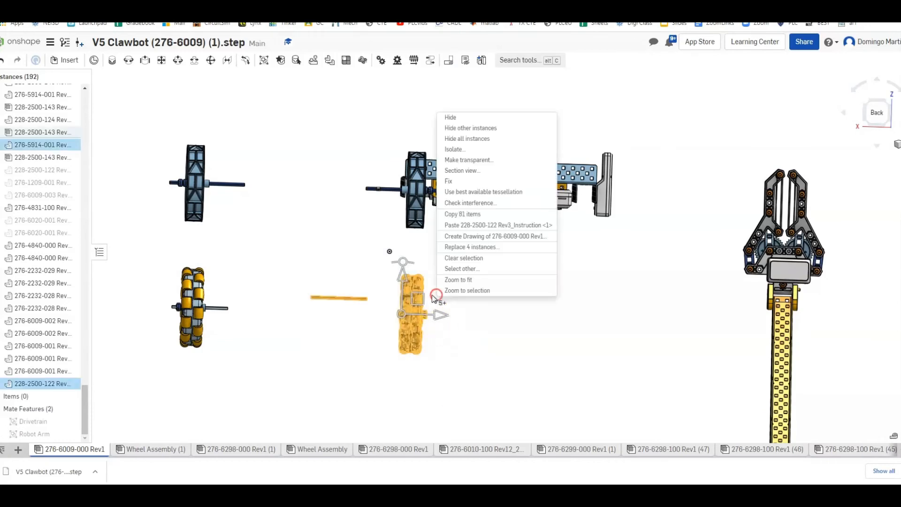
left_click(476, 118)
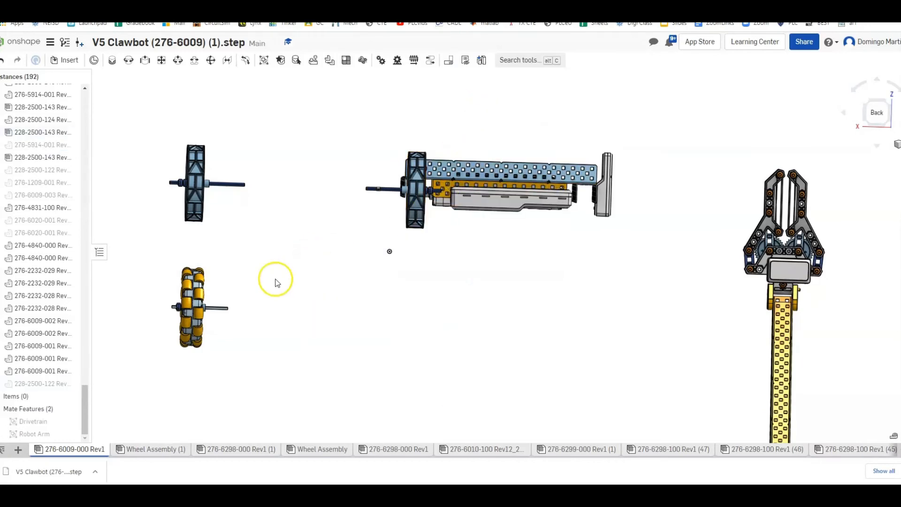
Group the detached omni wheel with its shaft and hub parts, and name the group OmniWheelLeft
left_click_drag(145, 243, 259, 380)
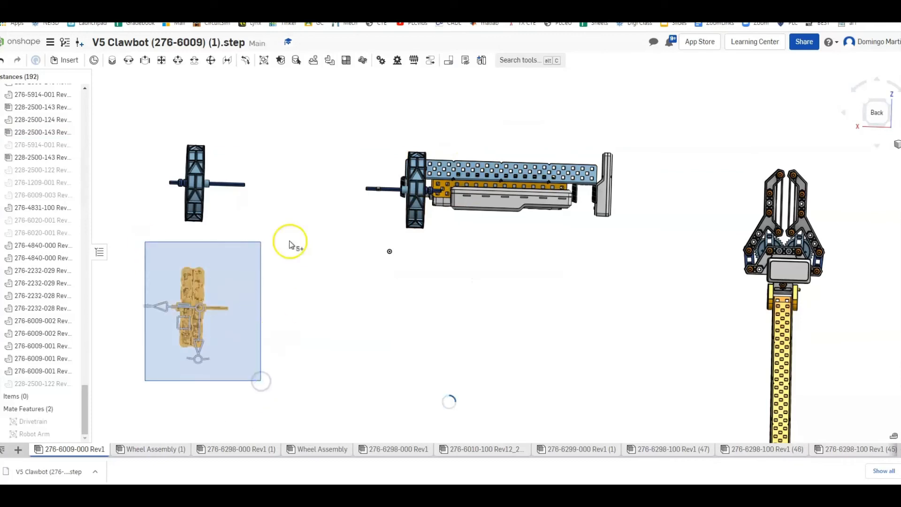
left_click(265, 63)
left_click(247, 144)
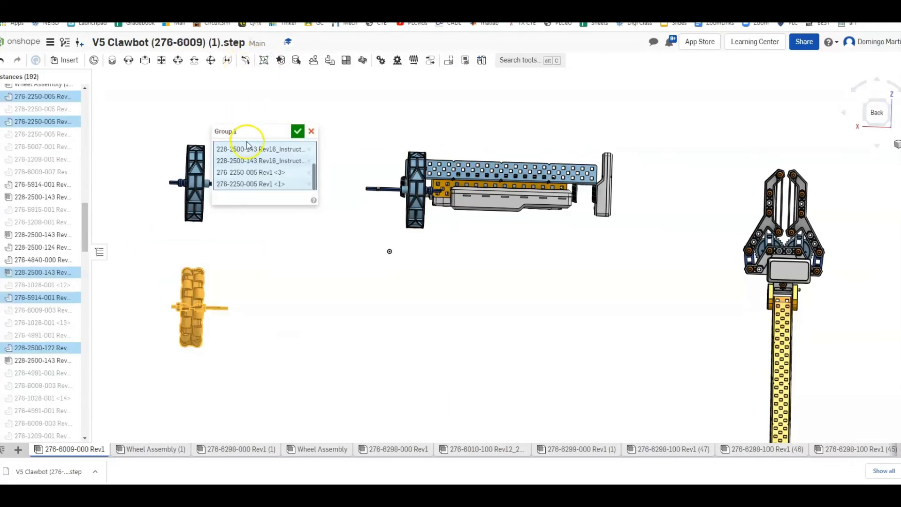
left_click(284, 132)
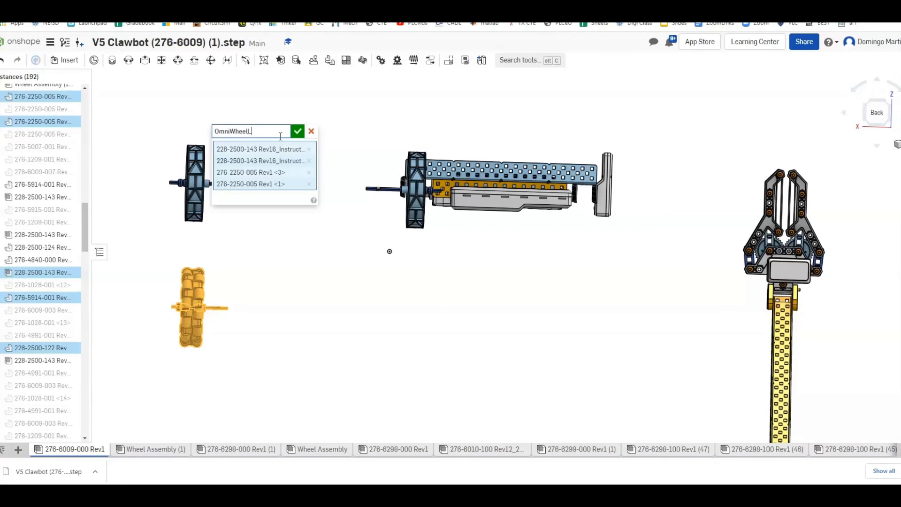
left_click(298, 132)
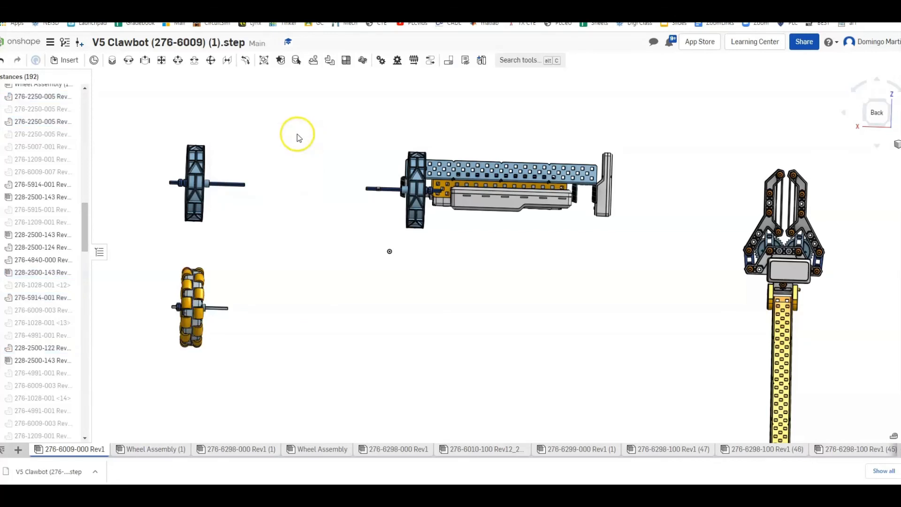
Copy the entire detached omni wheel with its shaft and paste the copy below the chassis
right_click(205, 295)
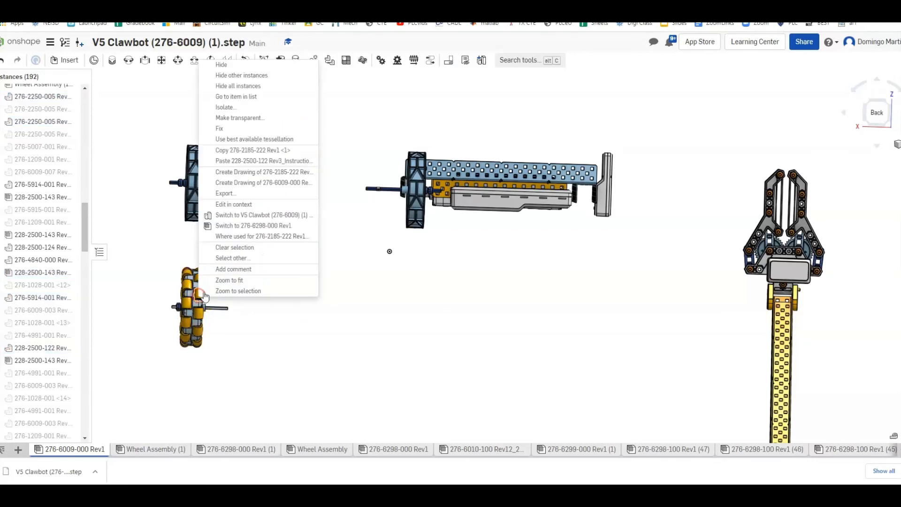
left_click(261, 370)
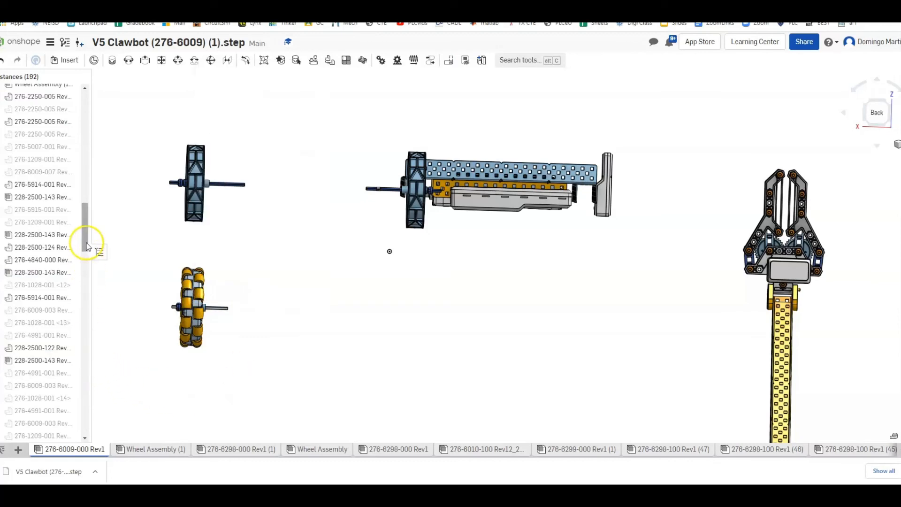
left_click_drag(85, 242, 85, 283)
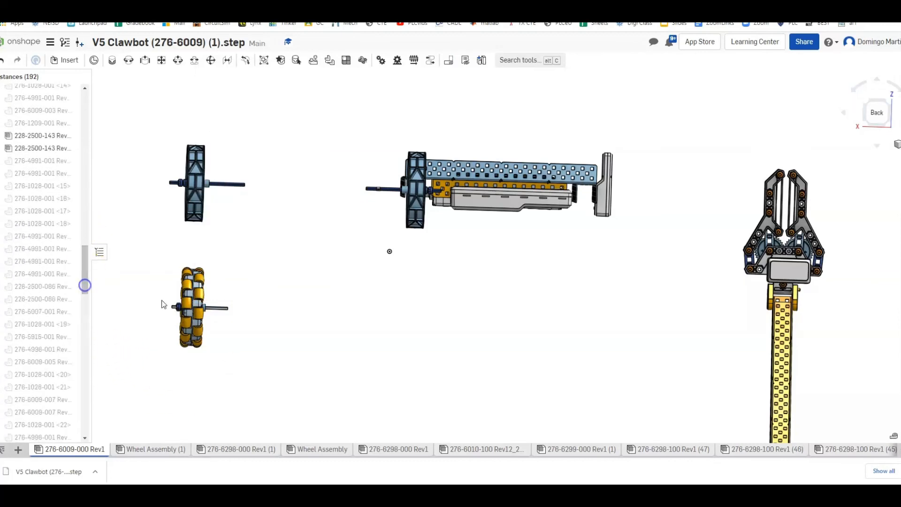
left_click_drag(162, 255, 270, 377)
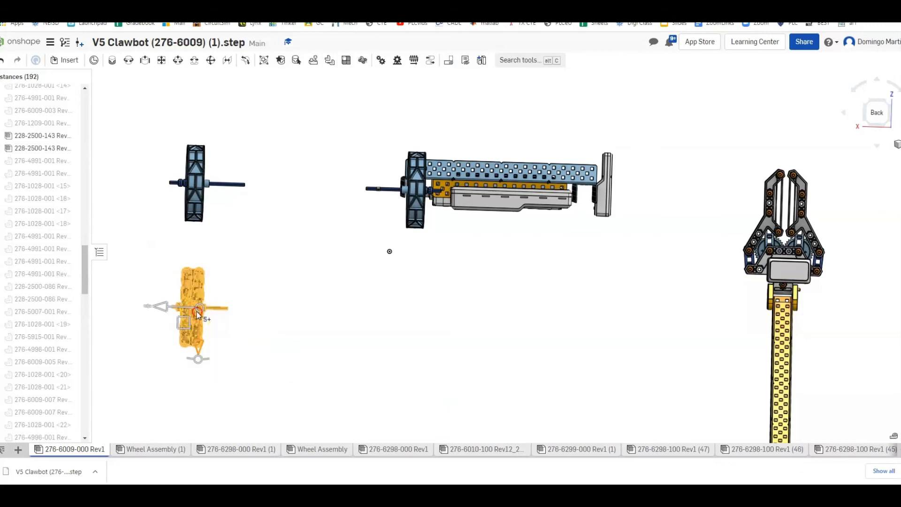
right_click(198, 311)
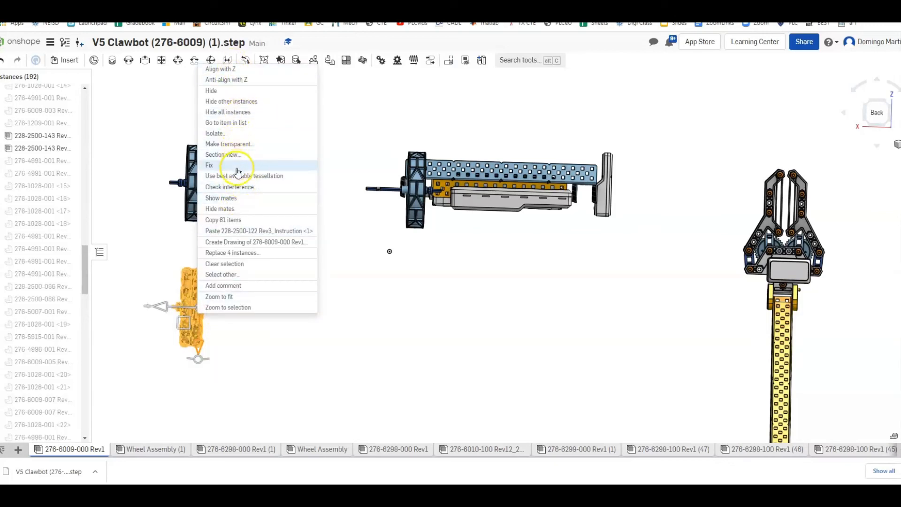
left_click(239, 220)
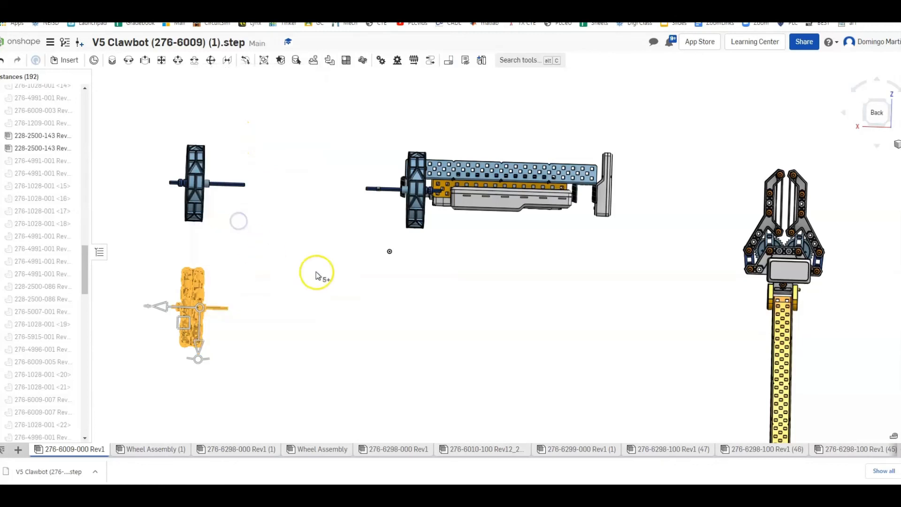
right_click(436, 337)
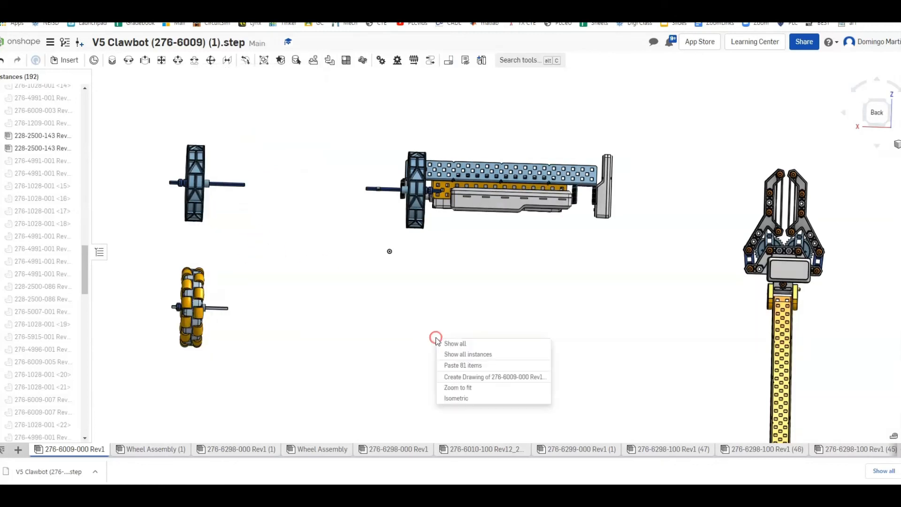
left_click(469, 368)
left_click(395, 348)
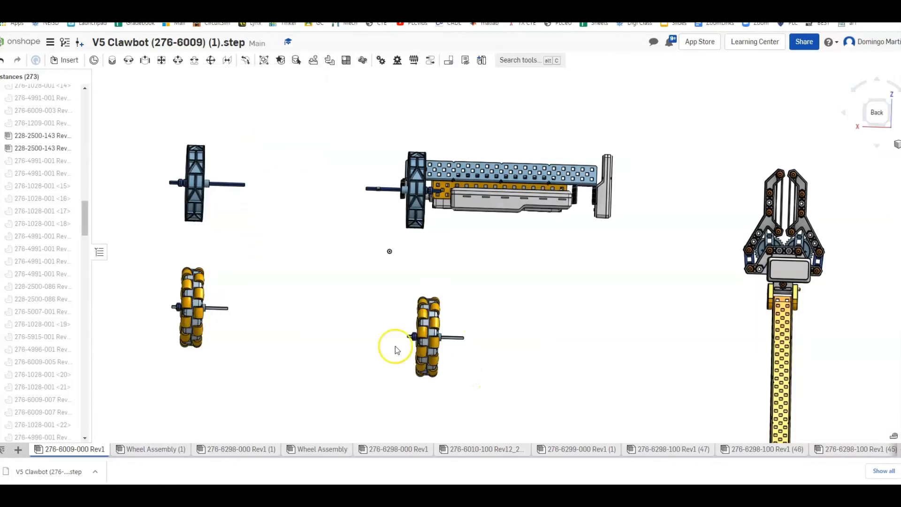
Start a group from all parts of the pasted omni wheel and open its name for editing
left_click_drag(364, 280, 495, 404)
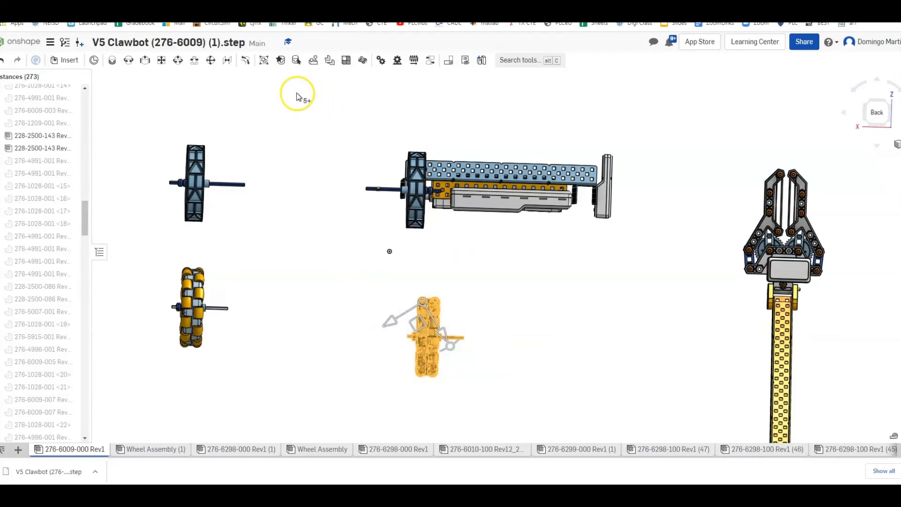
left_click(266, 66)
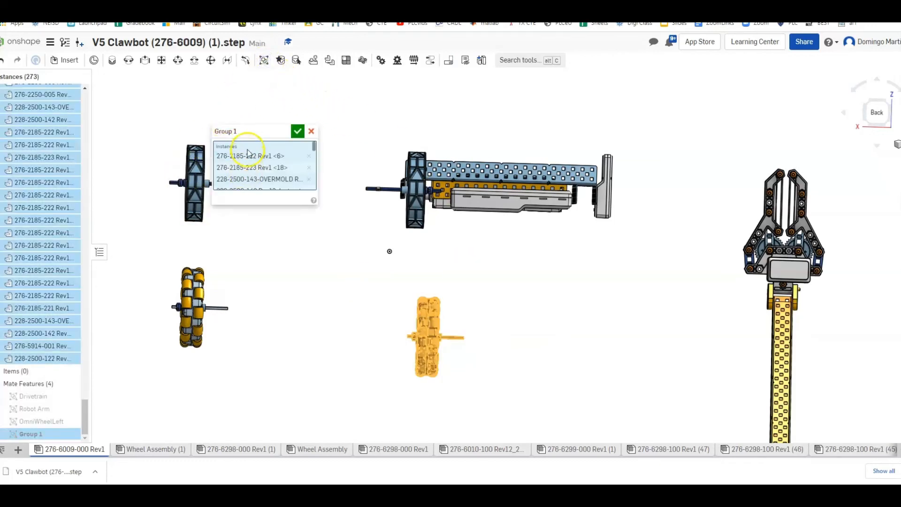
left_click(285, 131)
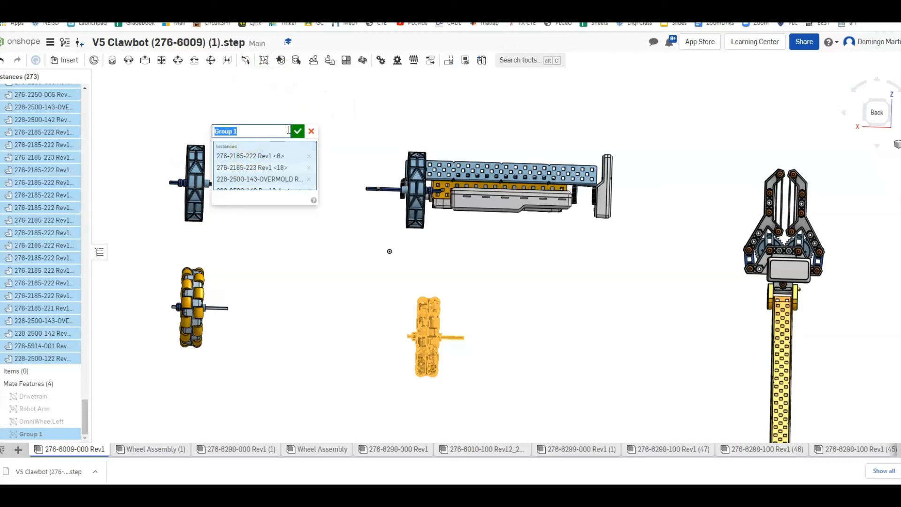